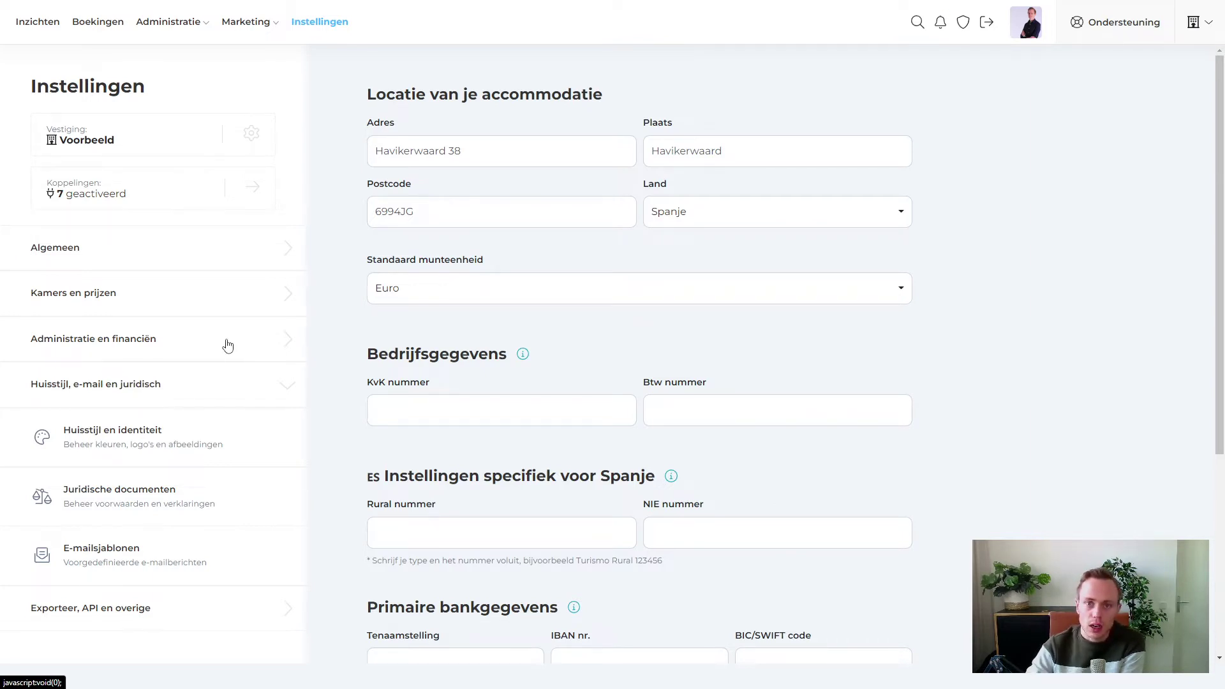
# - Look through the accommodation's primary details and the language preferences and translations under the general settings
pyautogui.click(277, 250)
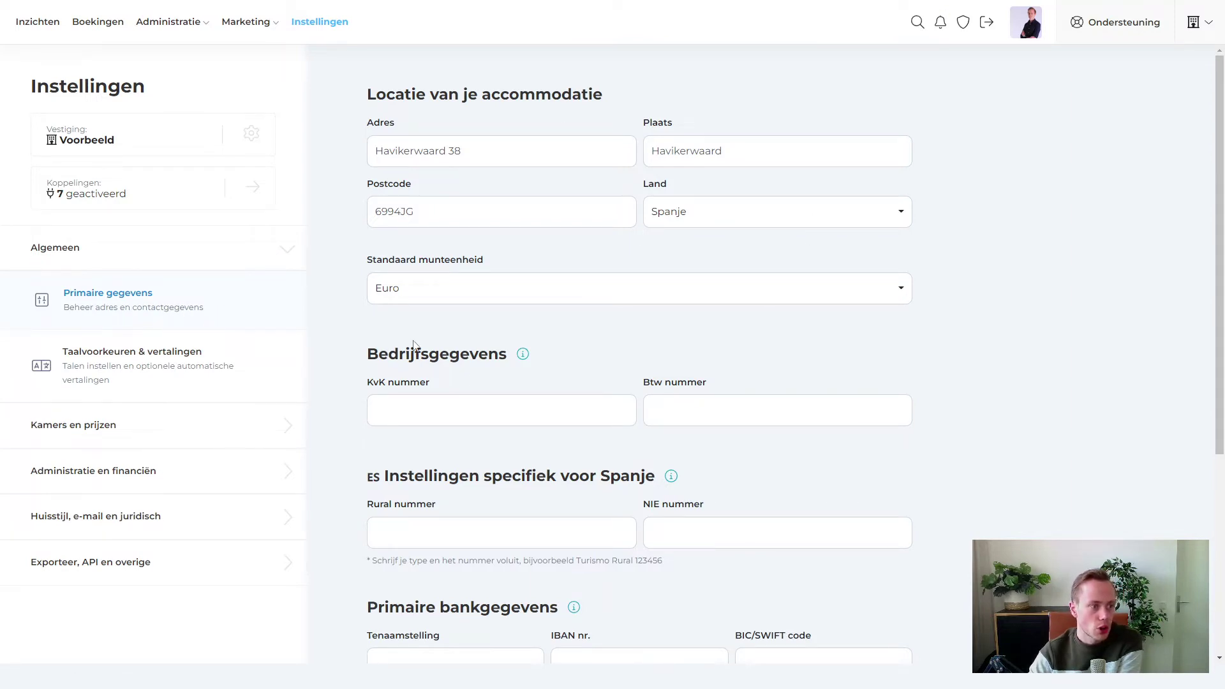
pyautogui.scroll(-5, 692, 363)
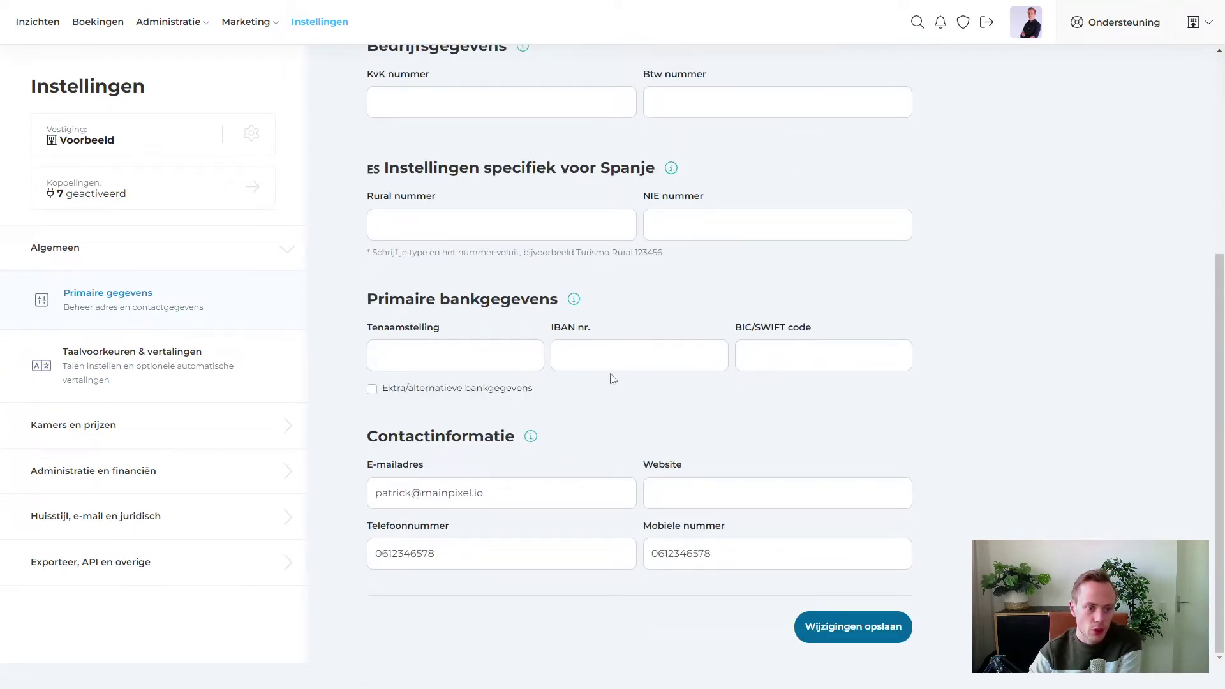
pyautogui.scroll(5, 613, 379)
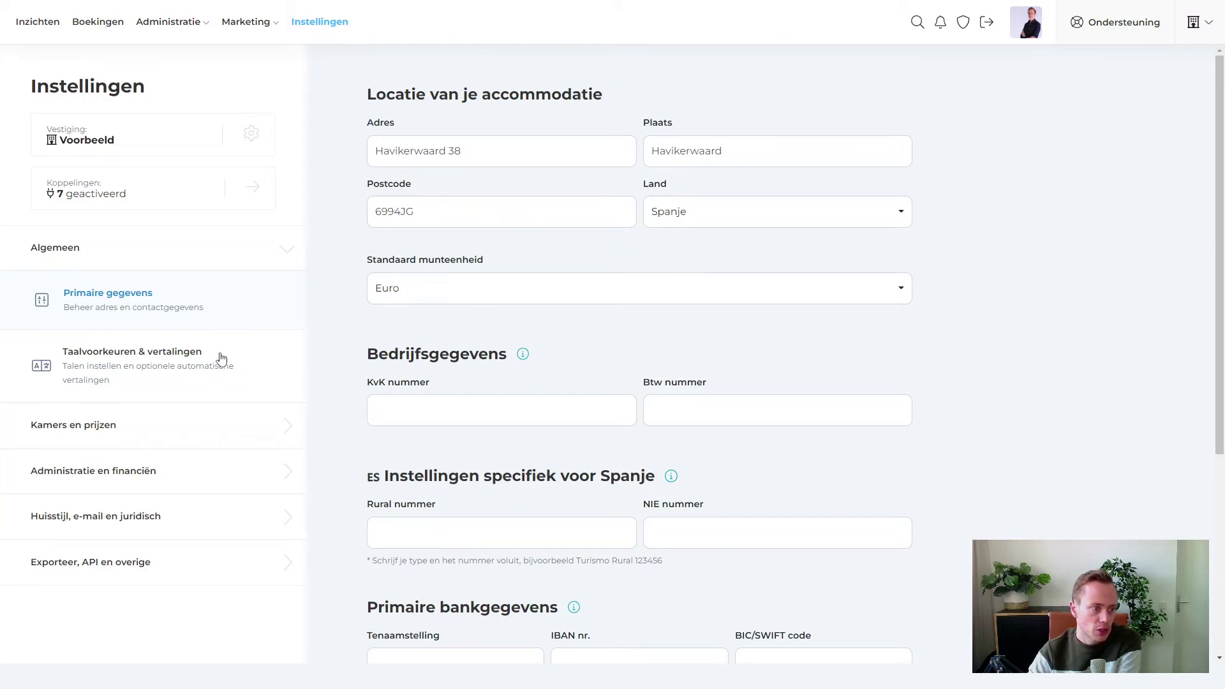
pyautogui.click(165, 392)
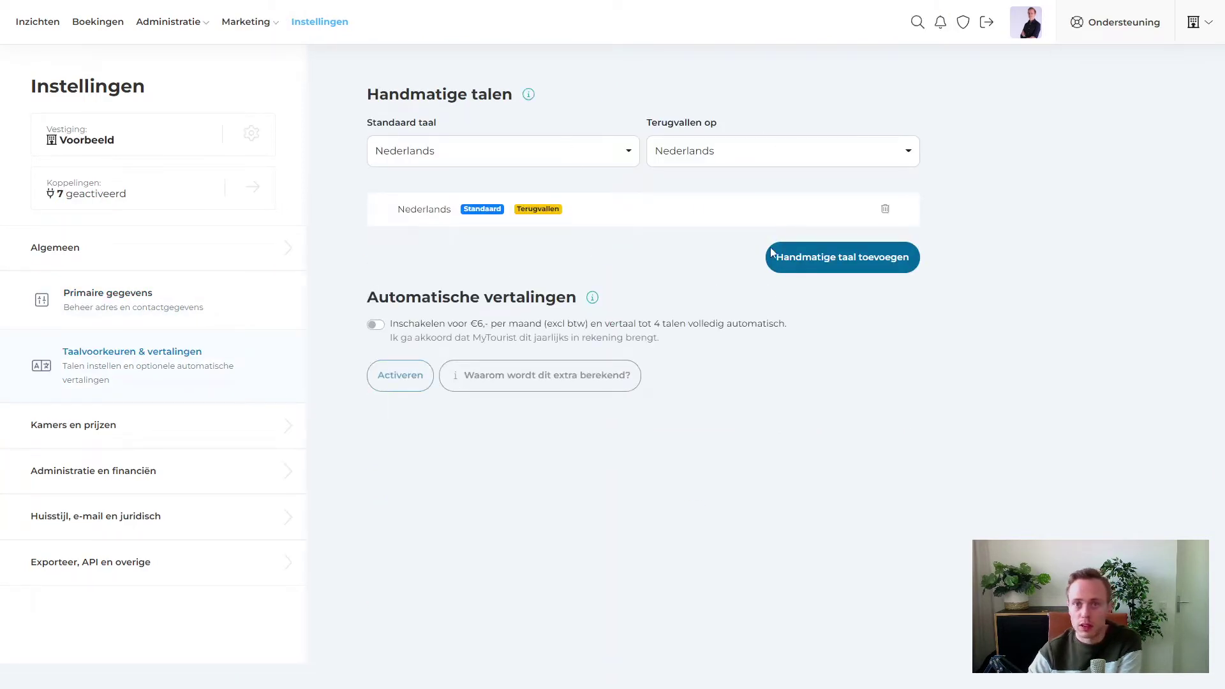
# - Open the room type Appartement Blauw under rooms and prices and view its bookable extra products
pyautogui.click(106, 436)
pyautogui.click(126, 358)
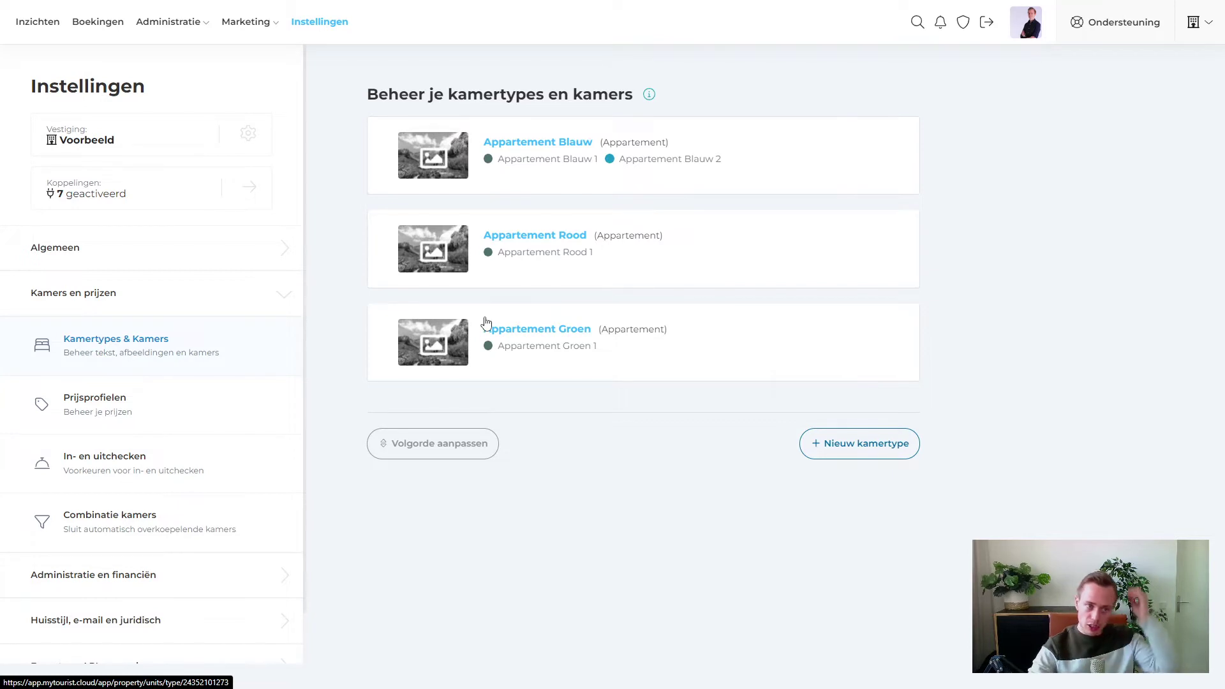
pyautogui.click(432, 169)
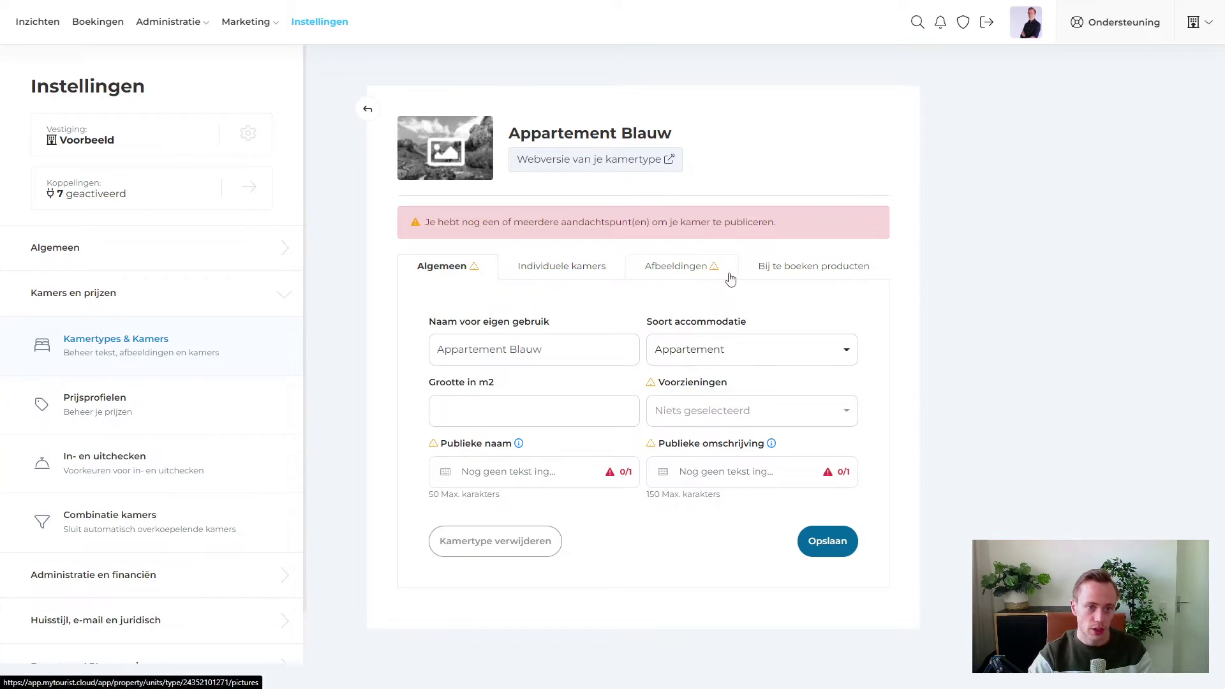
pyautogui.click(832, 273)
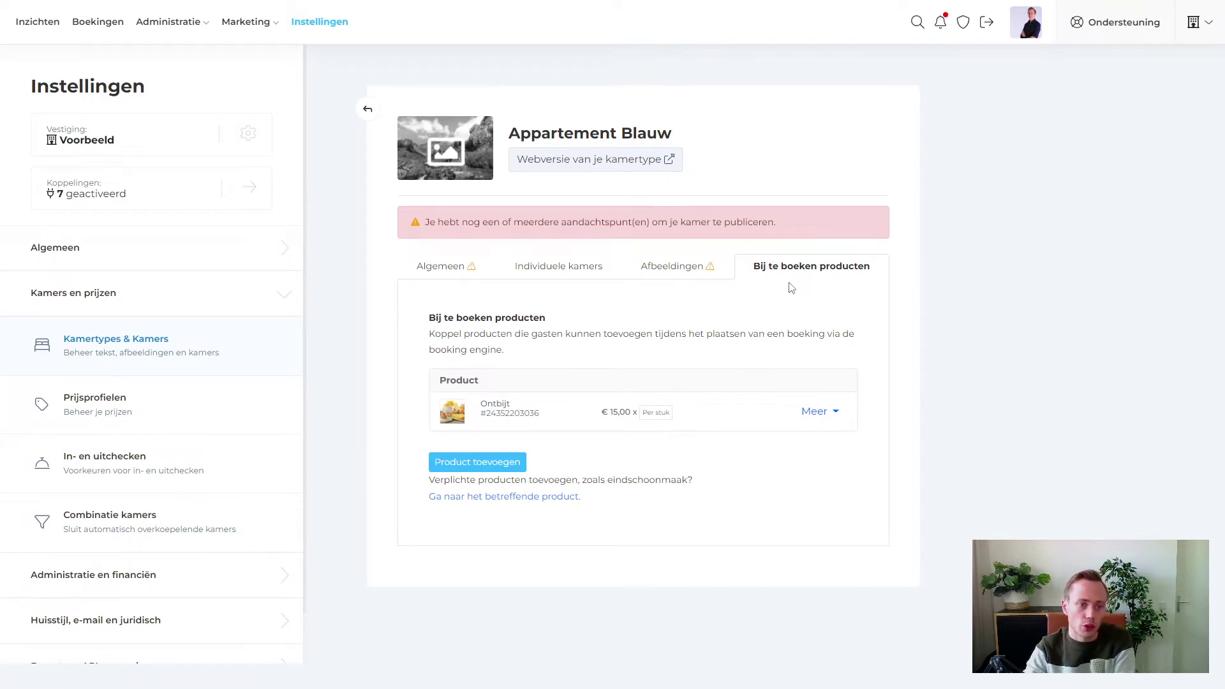
# - Look through the remaining rooms and prices settings: price profiles, check-in and check-out, and combination rooms
pyautogui.click(232, 403)
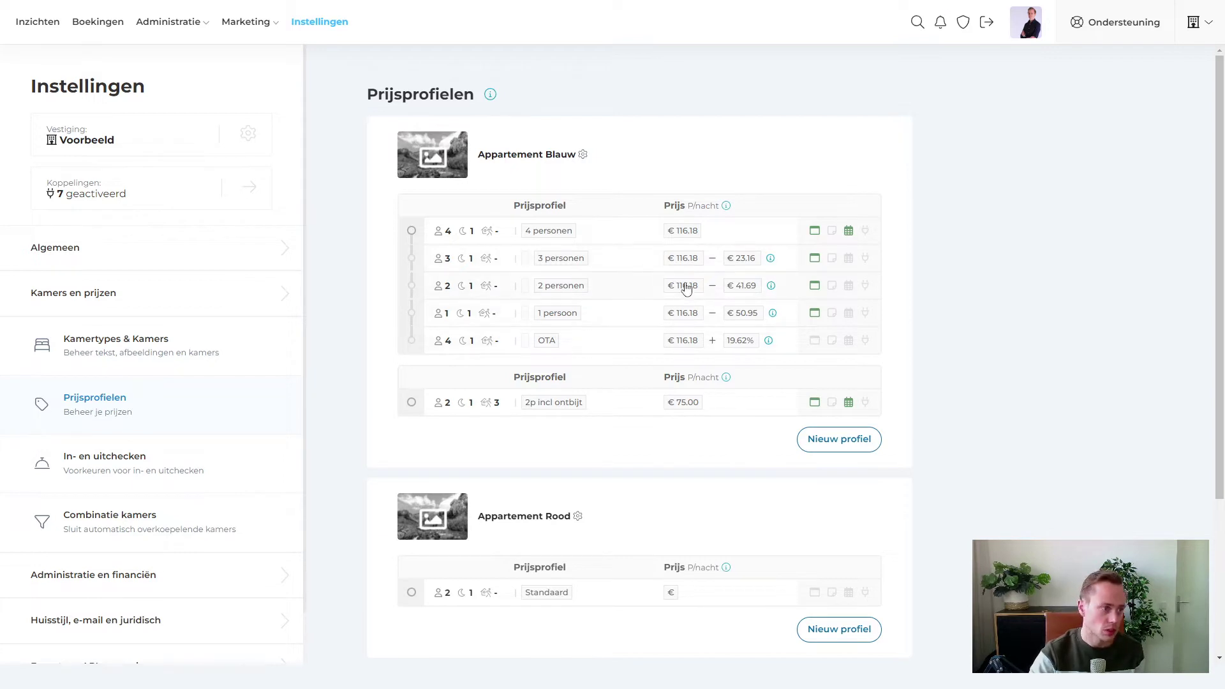
pyautogui.click(101, 460)
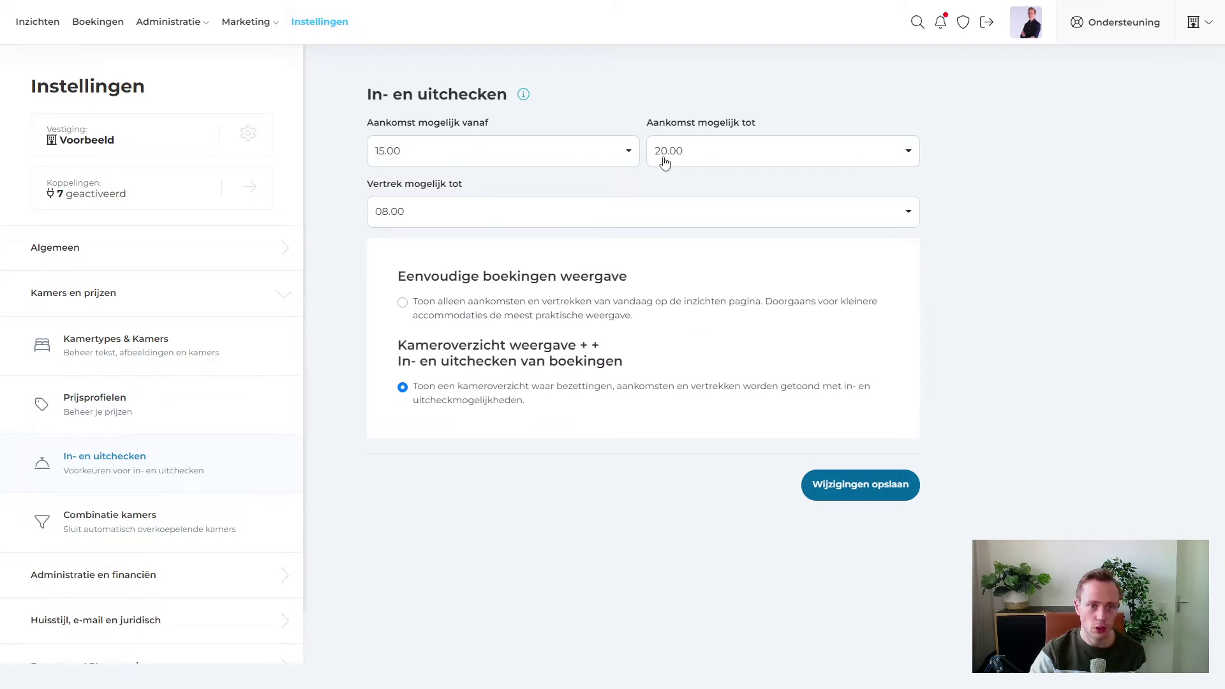
pyautogui.scroll(-1, 255, 426)
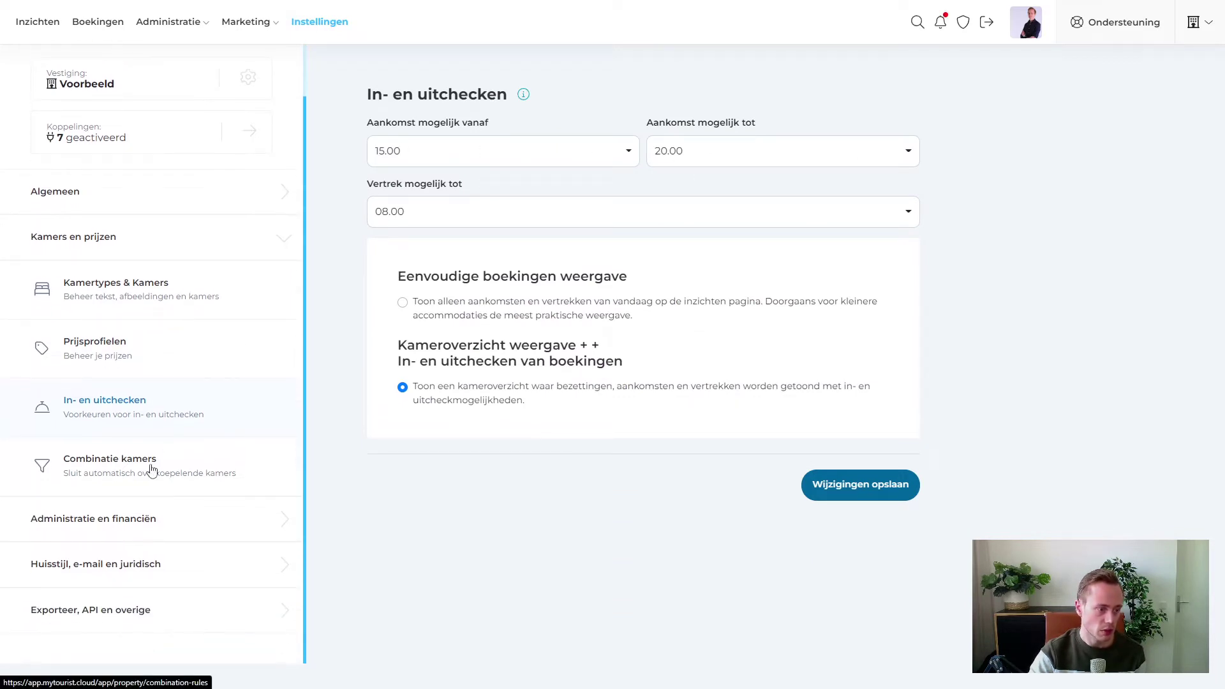
pyautogui.click(110, 465)
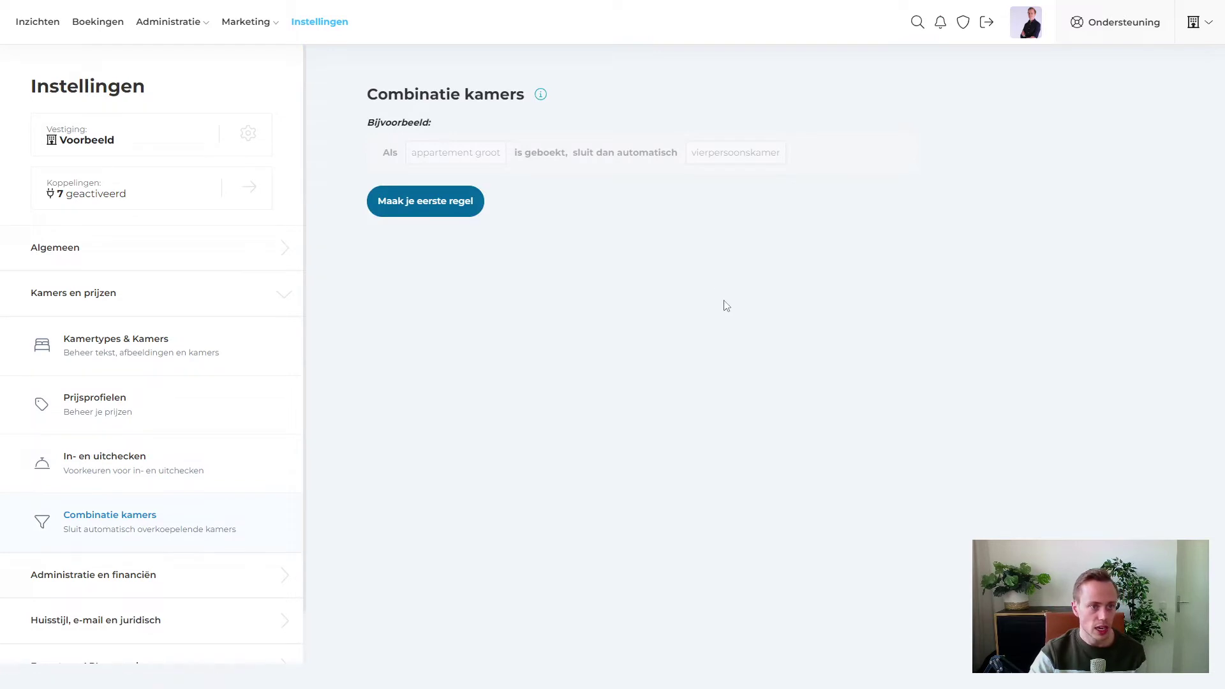
# - View the VAT rates and the tourist tax settings under administration and finances
pyautogui.scroll(-1, 169, 497)
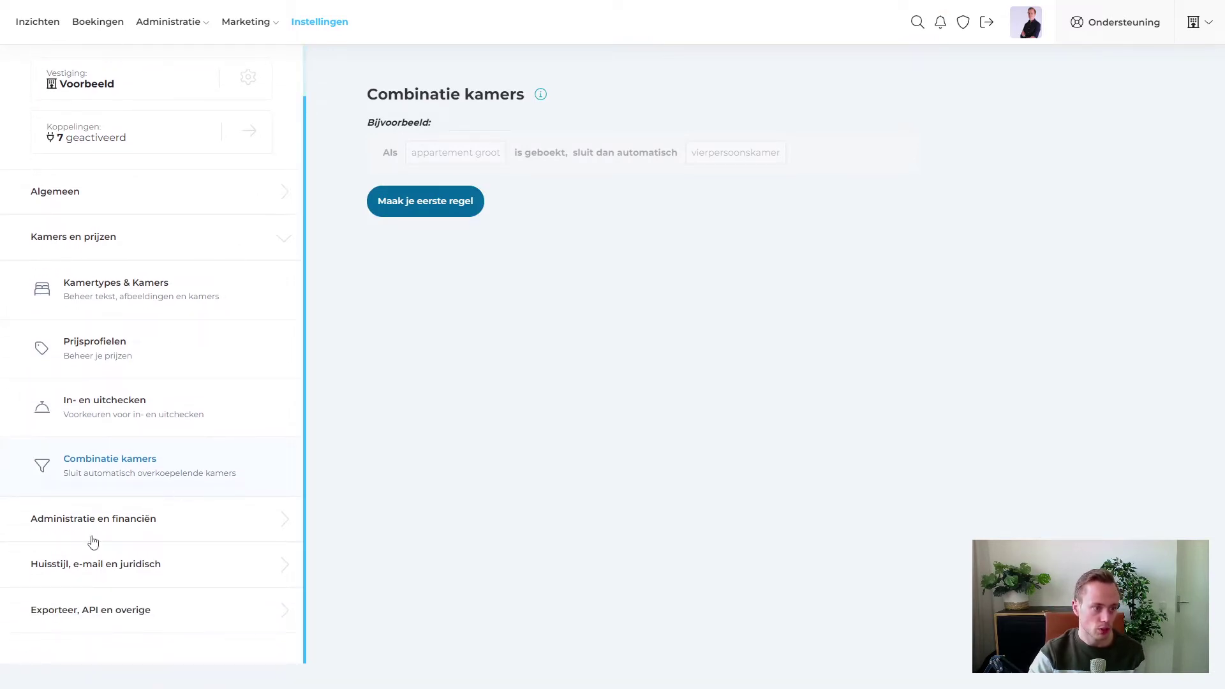
pyautogui.click(112, 518)
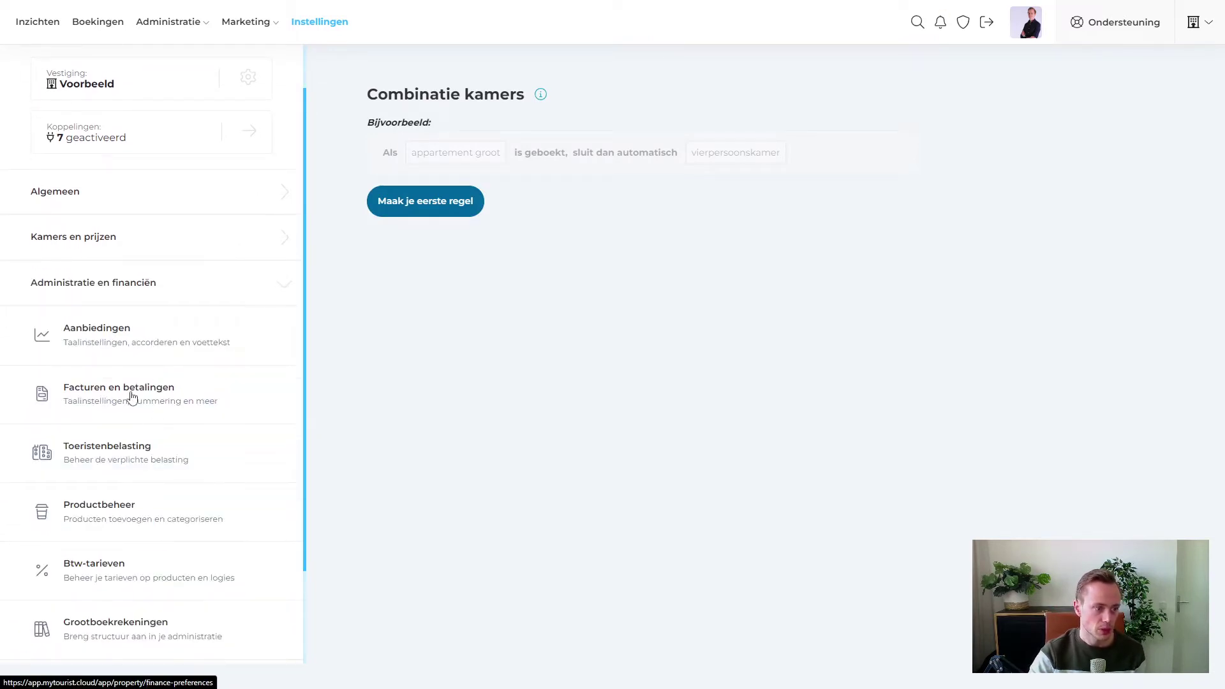
pyautogui.scroll(-1, 131, 382)
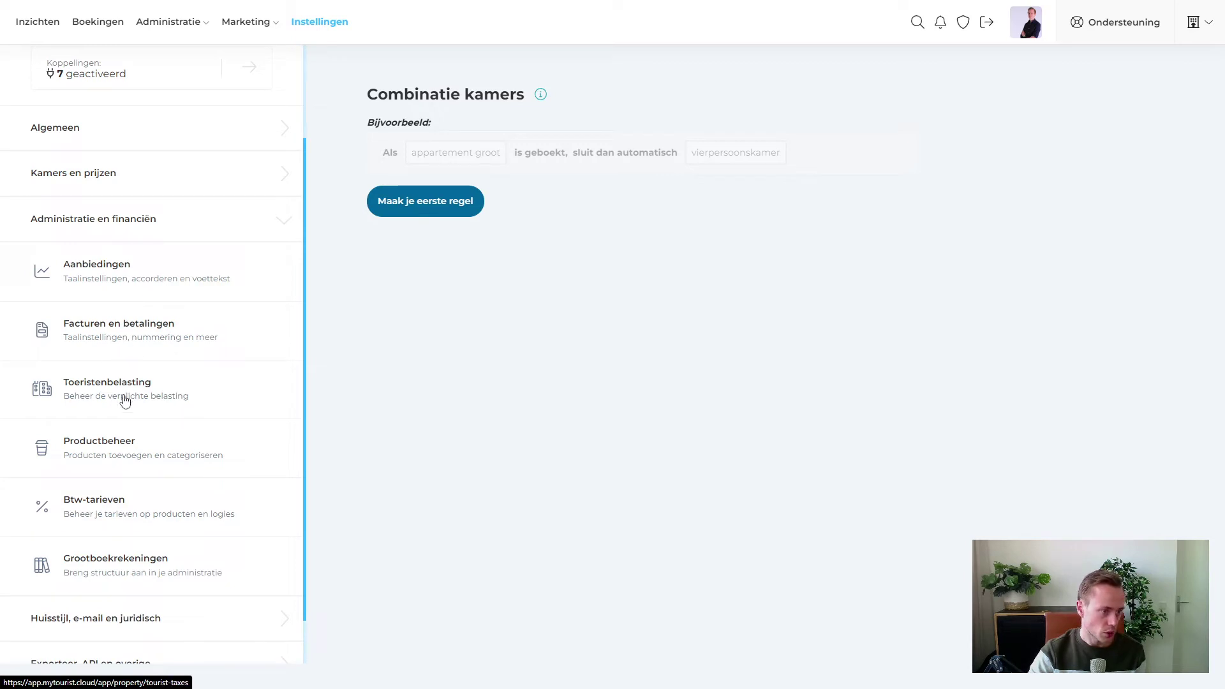
pyautogui.click(137, 524)
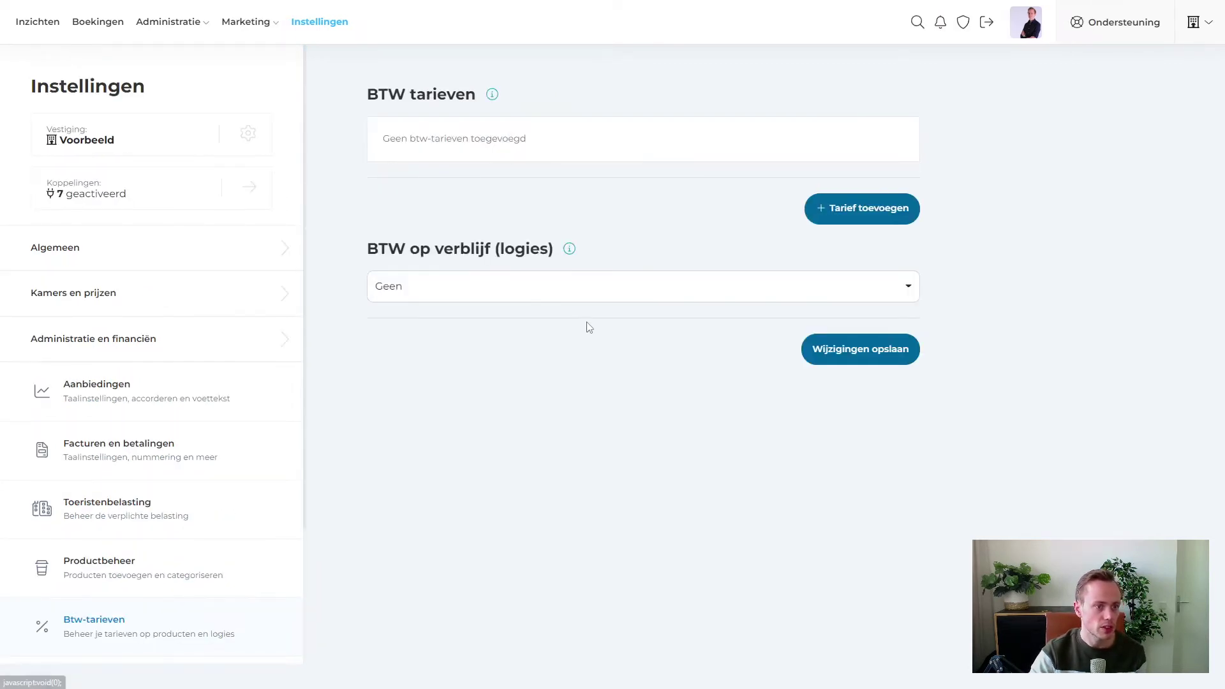
pyautogui.scroll(-3, 182, 443)
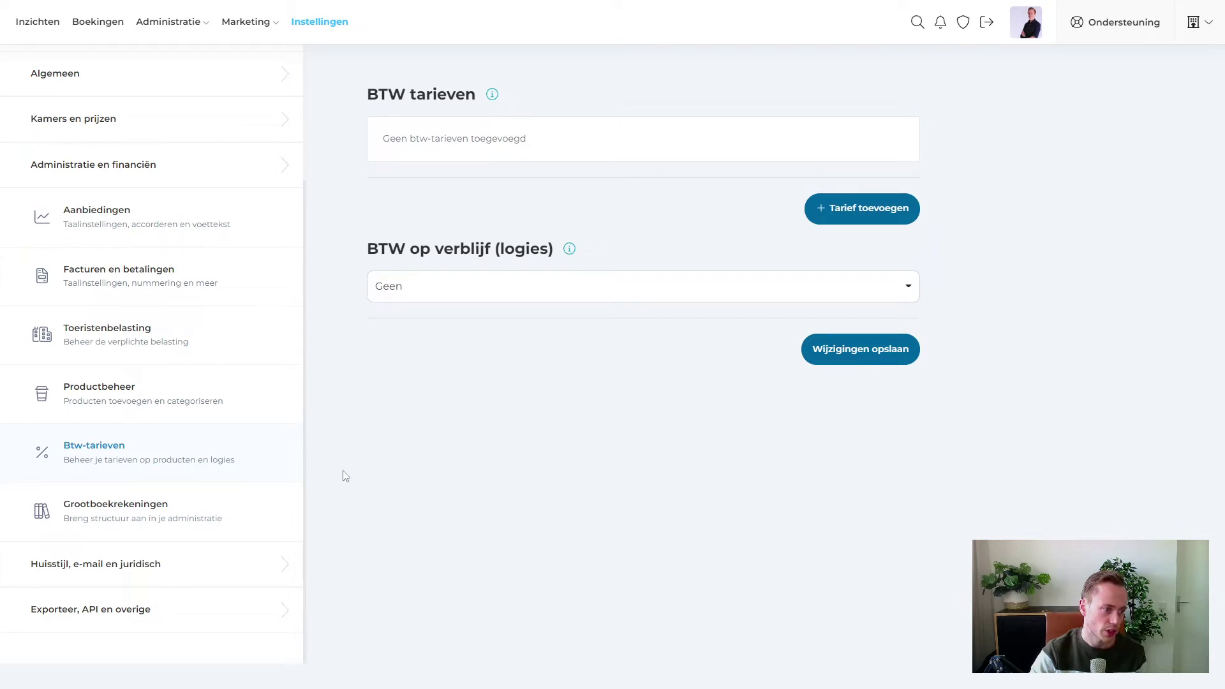
pyautogui.click(107, 335)
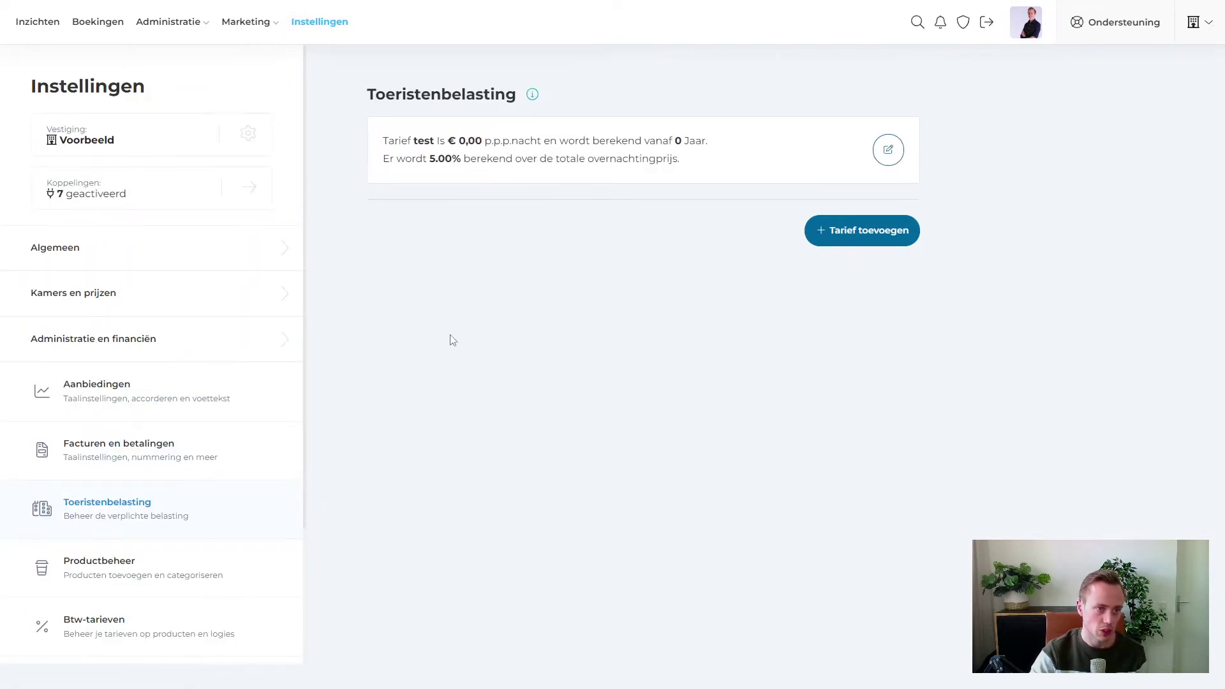
# - Open the ledger accounts settings and expand the Toeristenbelasting category
pyautogui.scroll(-3, 202, 451)
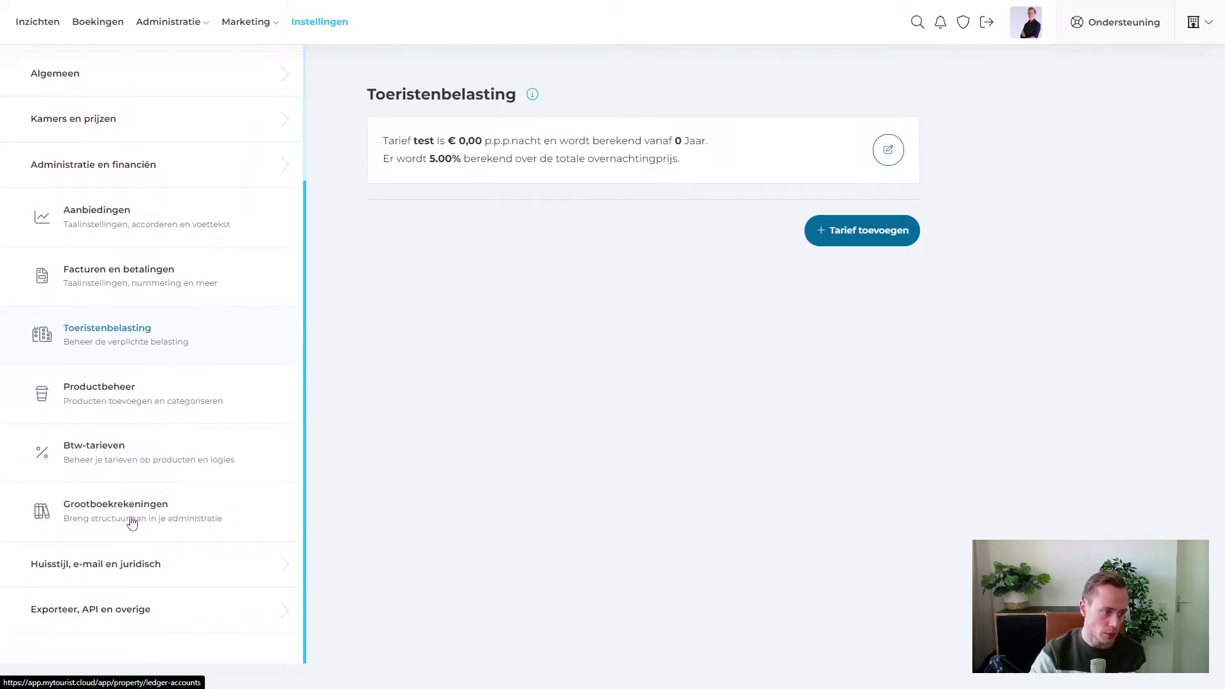
pyautogui.click(132, 524)
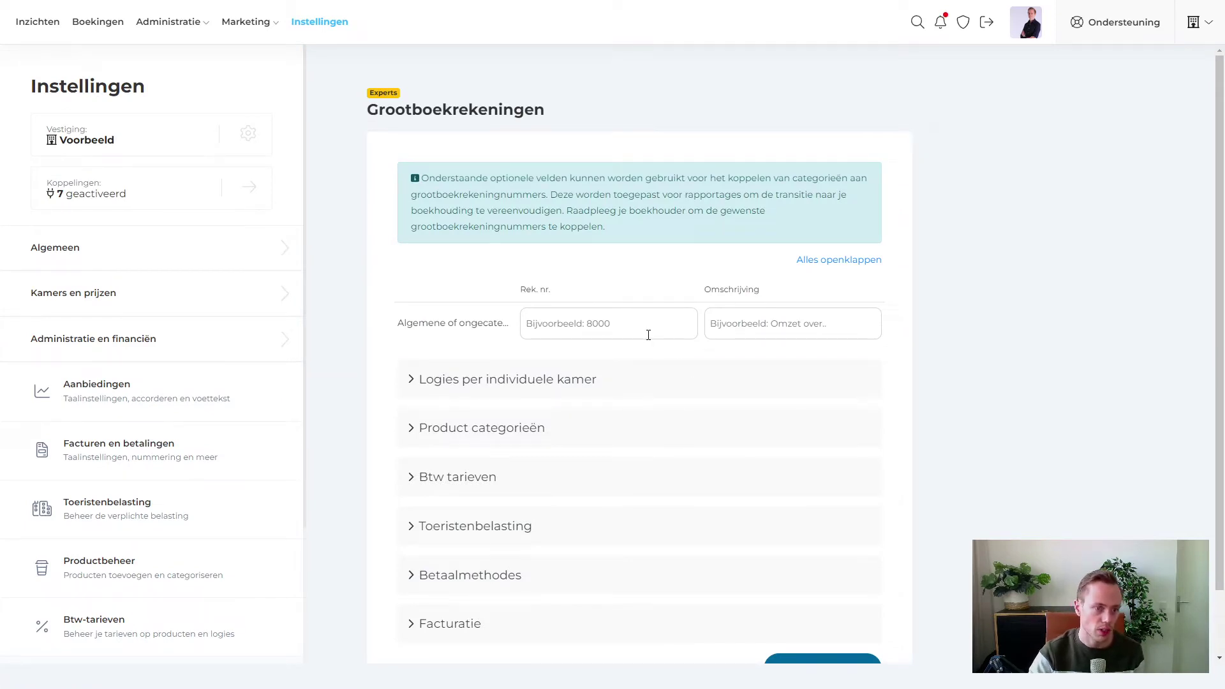
pyautogui.click(525, 530)
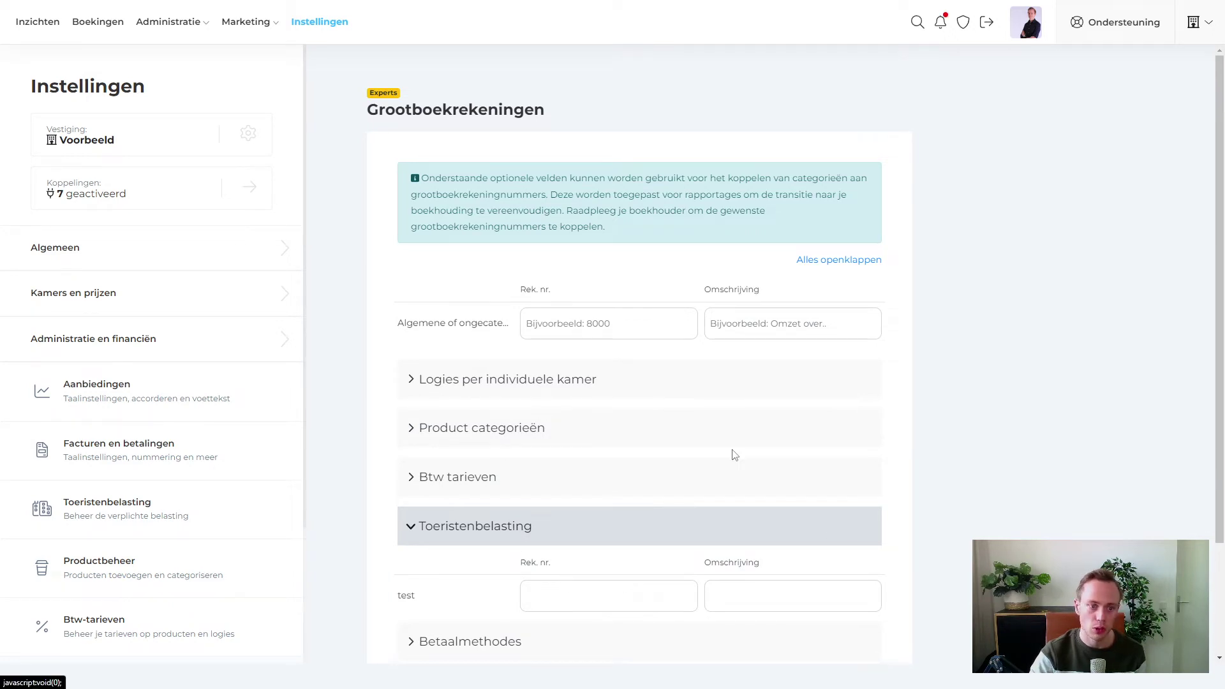
# - Open the house style and identity settings and inspect the colour palette of the hex colour code
pyautogui.scroll(-3, 75, 521)
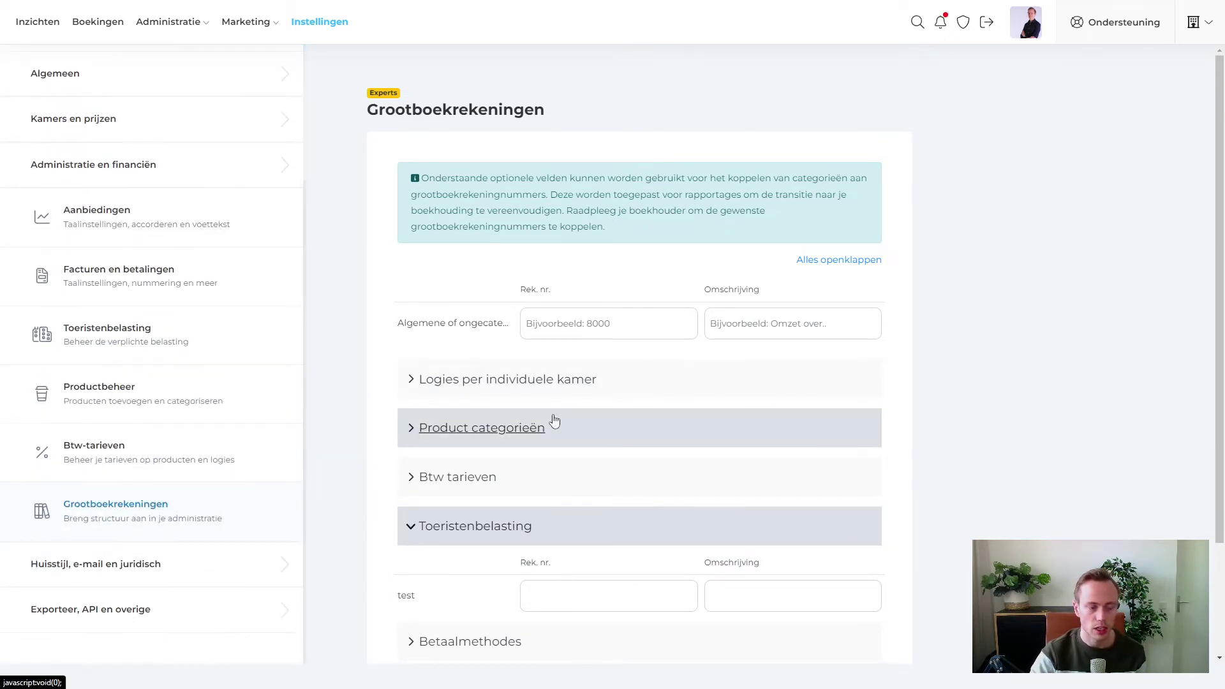
pyautogui.click(156, 567)
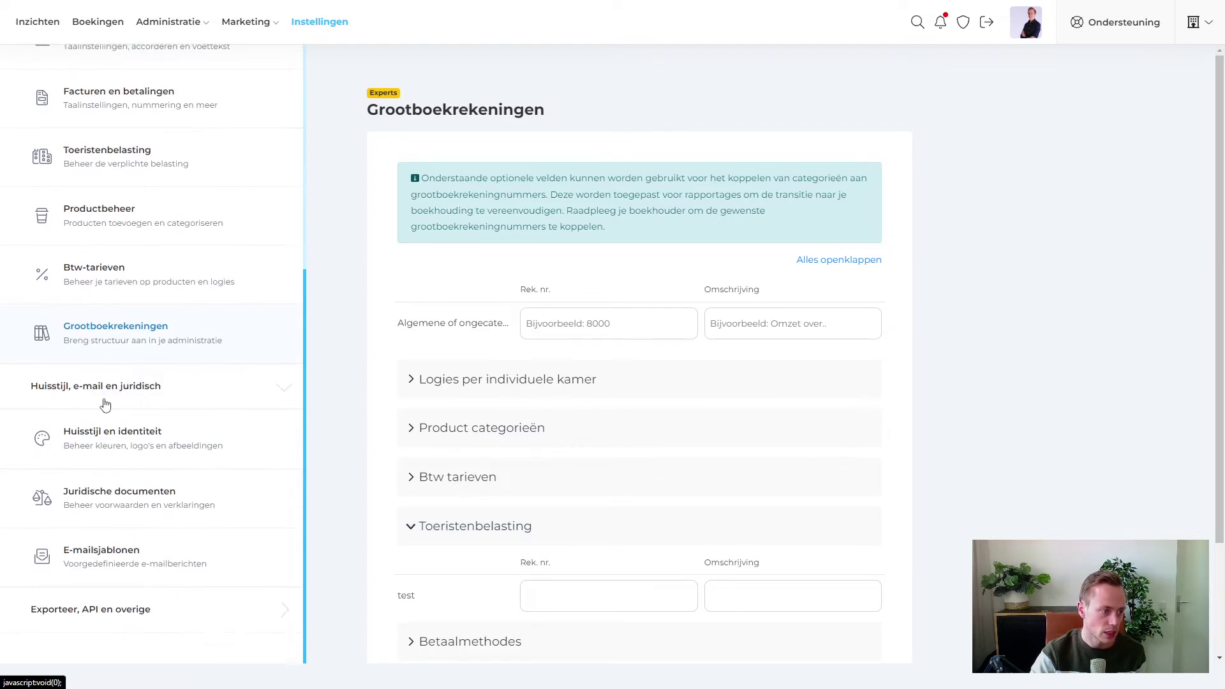
pyautogui.click(115, 455)
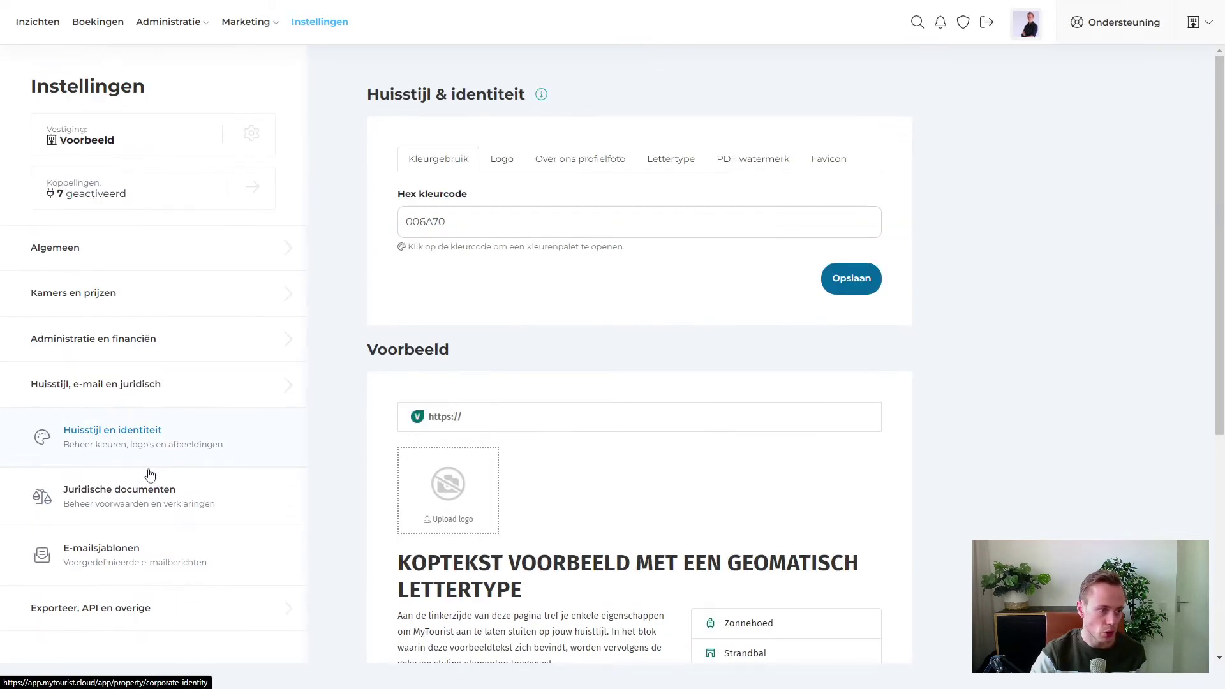
pyautogui.scroll(-1, 549, 479)
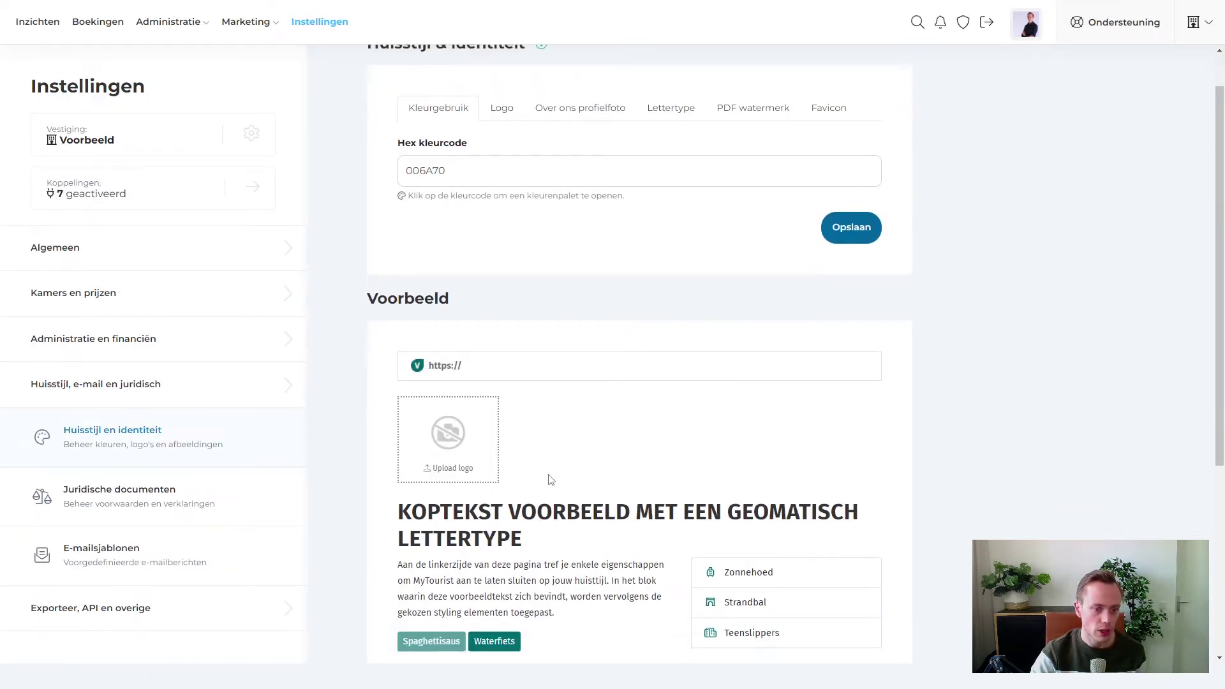
pyautogui.scroll(1, 473, 278)
pyautogui.click(451, 223)
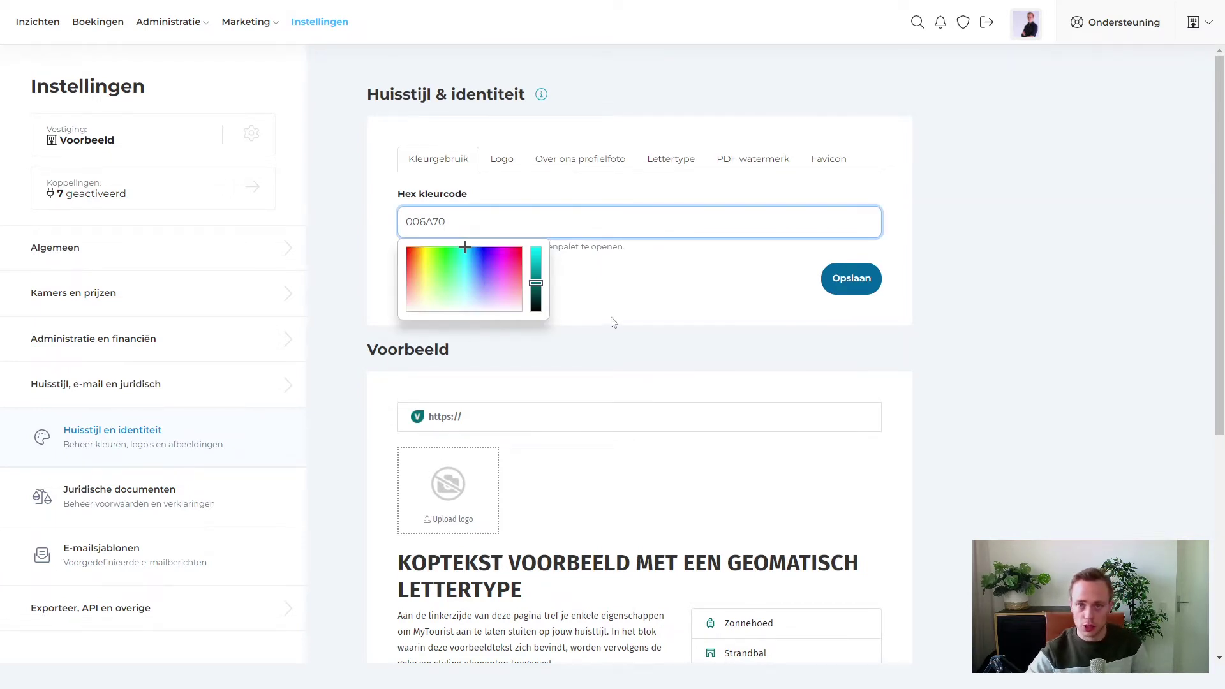
pyautogui.click(648, 313)
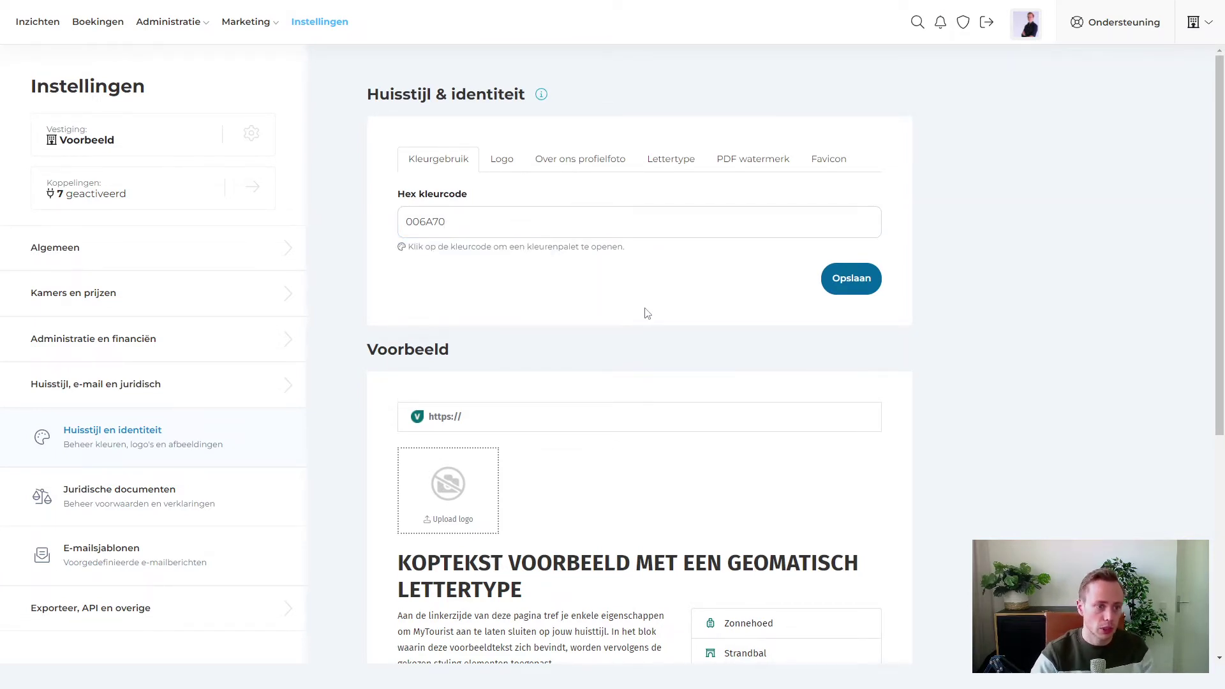
# - View the legal documents and e-mail templates settings, and expand the Exporteer, API en overige section
pyautogui.click(151, 497)
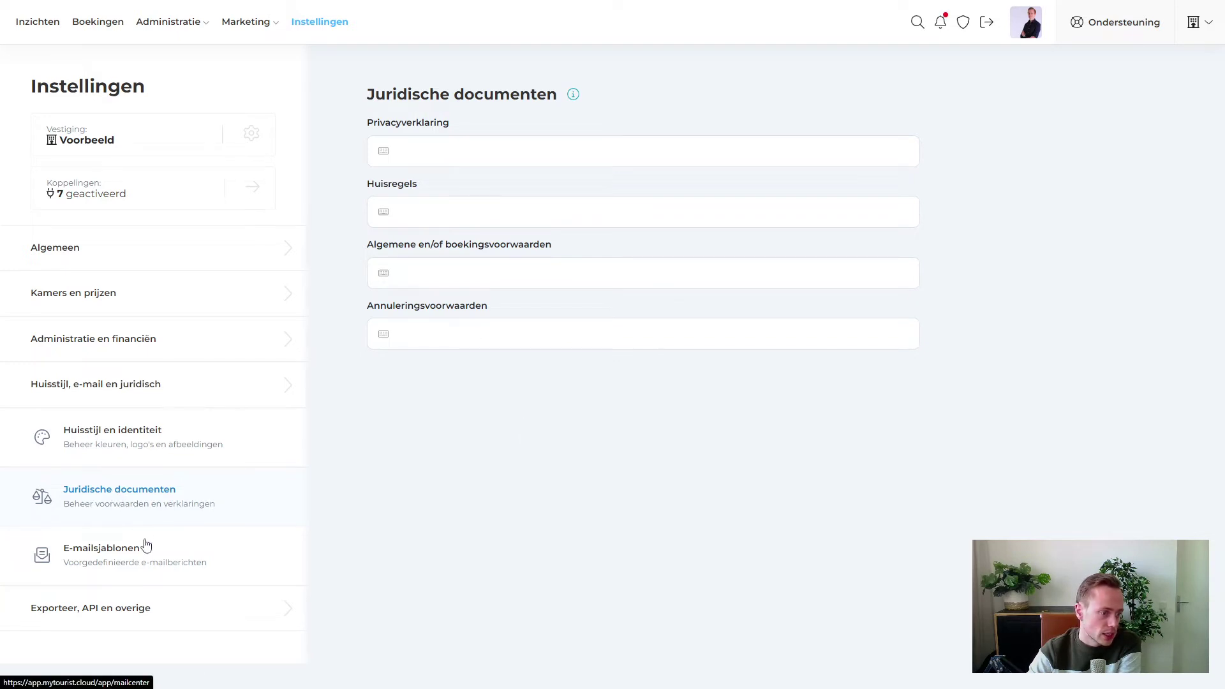
pyautogui.click(84, 559)
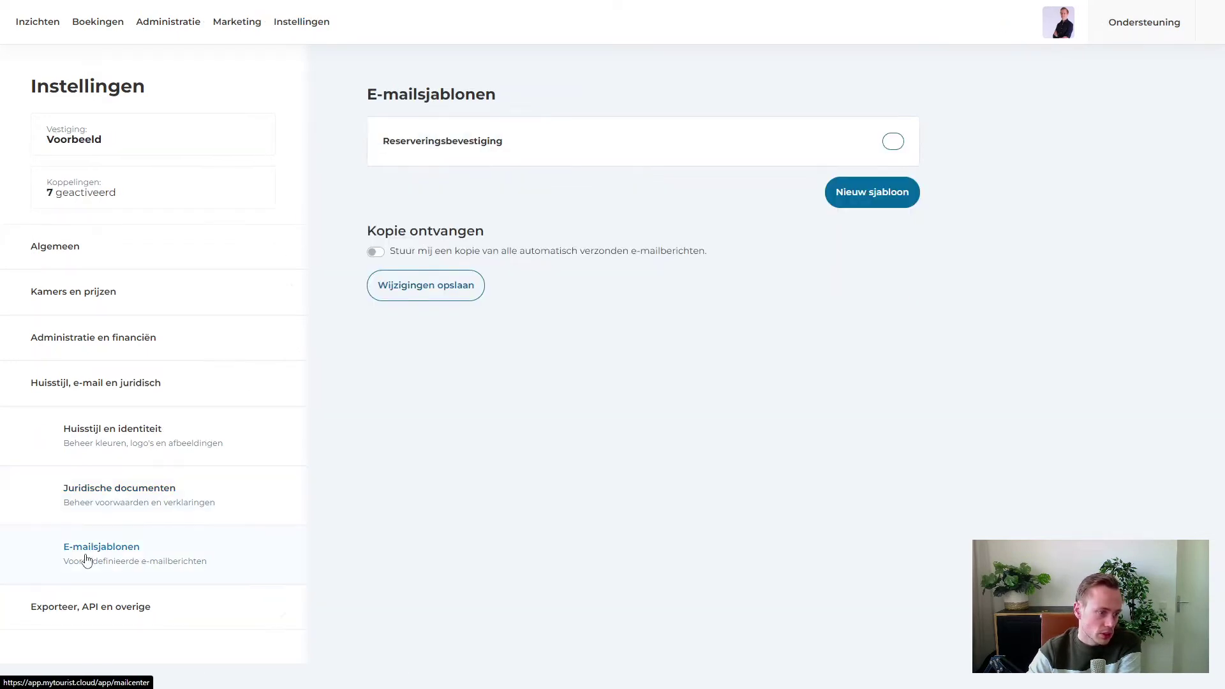
pyautogui.click(906, 203)
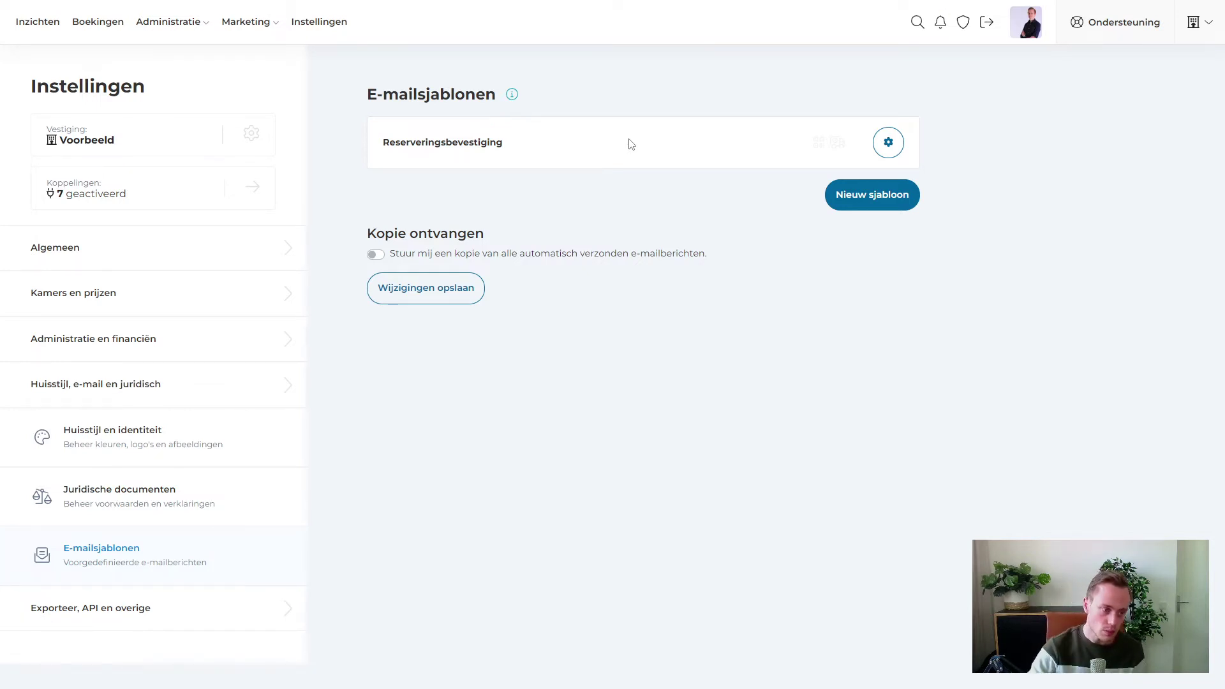
pyautogui.click(112, 614)
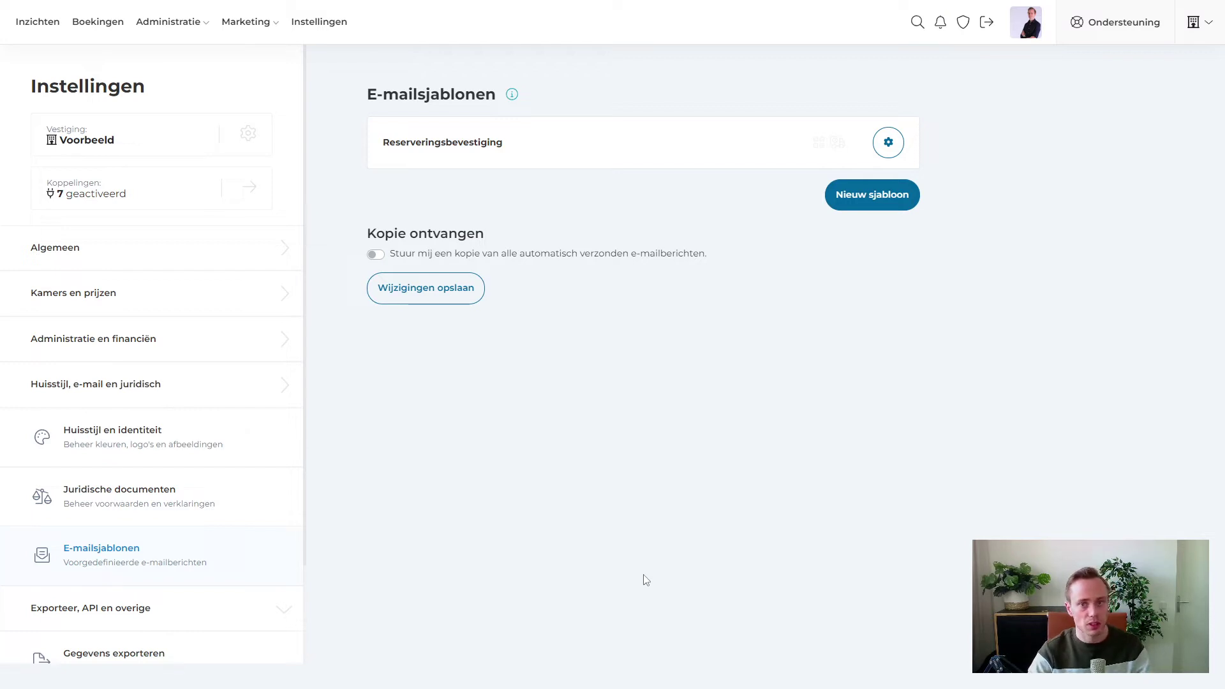
# - Switch to the bookings calendar and open the bulk changes form for Appartement Blauw
pyautogui.click(104, 28)
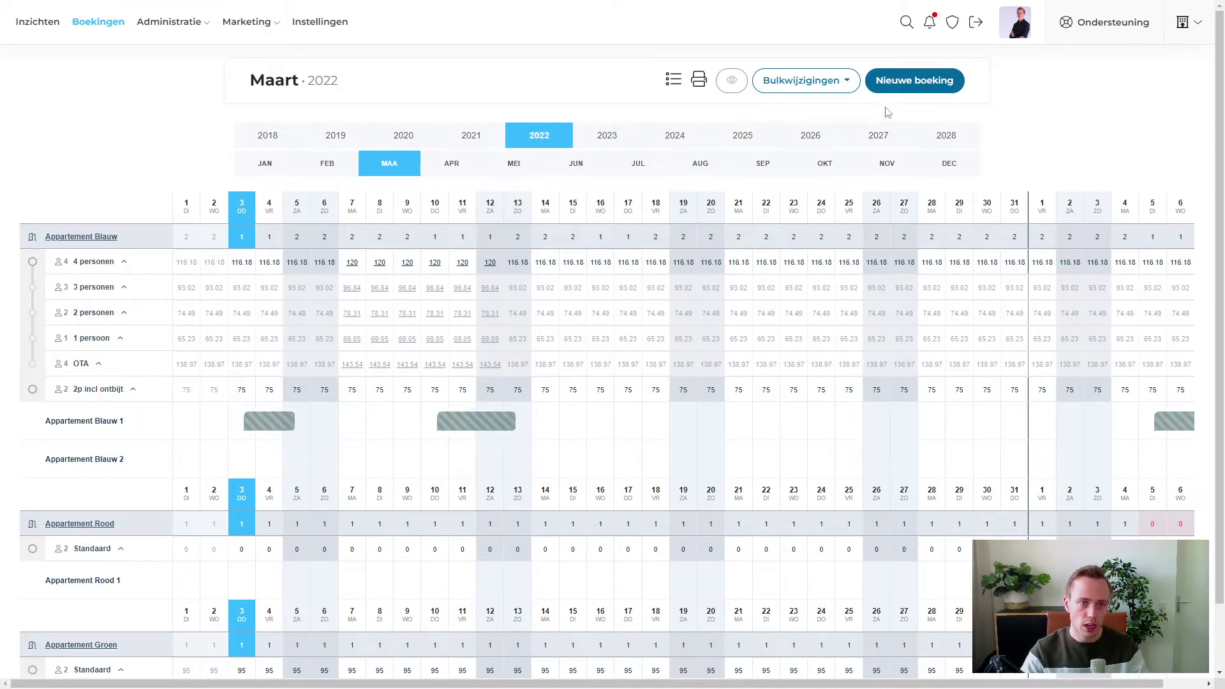
pyautogui.click(805, 82)
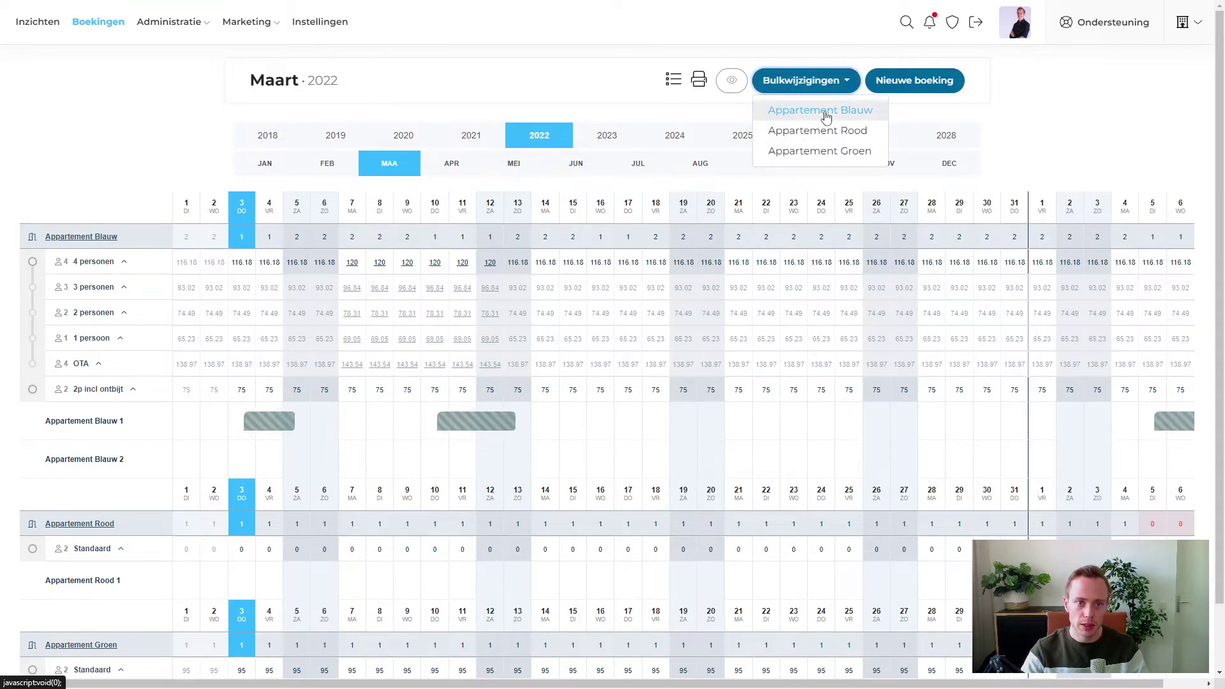
pyautogui.click(822, 111)
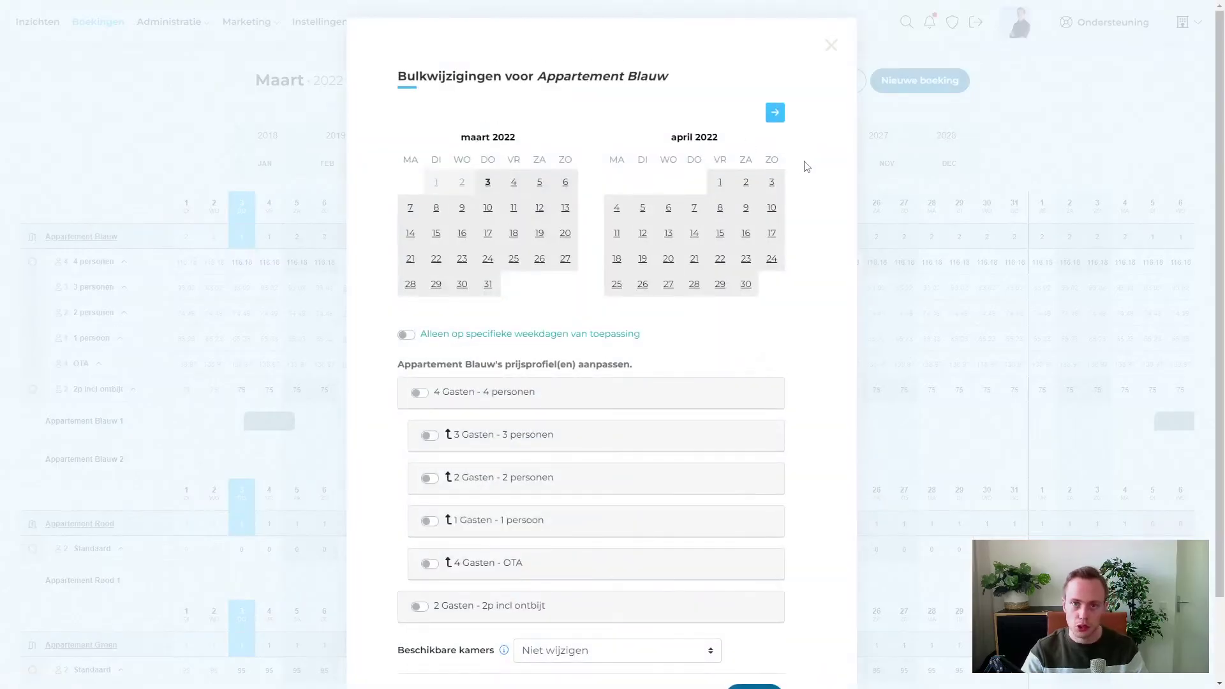
# - Select 3 to 20 March 2022 as the period for the bulk changes to Appartement Blauw
pyautogui.click(488, 183)
pyautogui.click(566, 233)
pyautogui.scroll(-2, 425, 334)
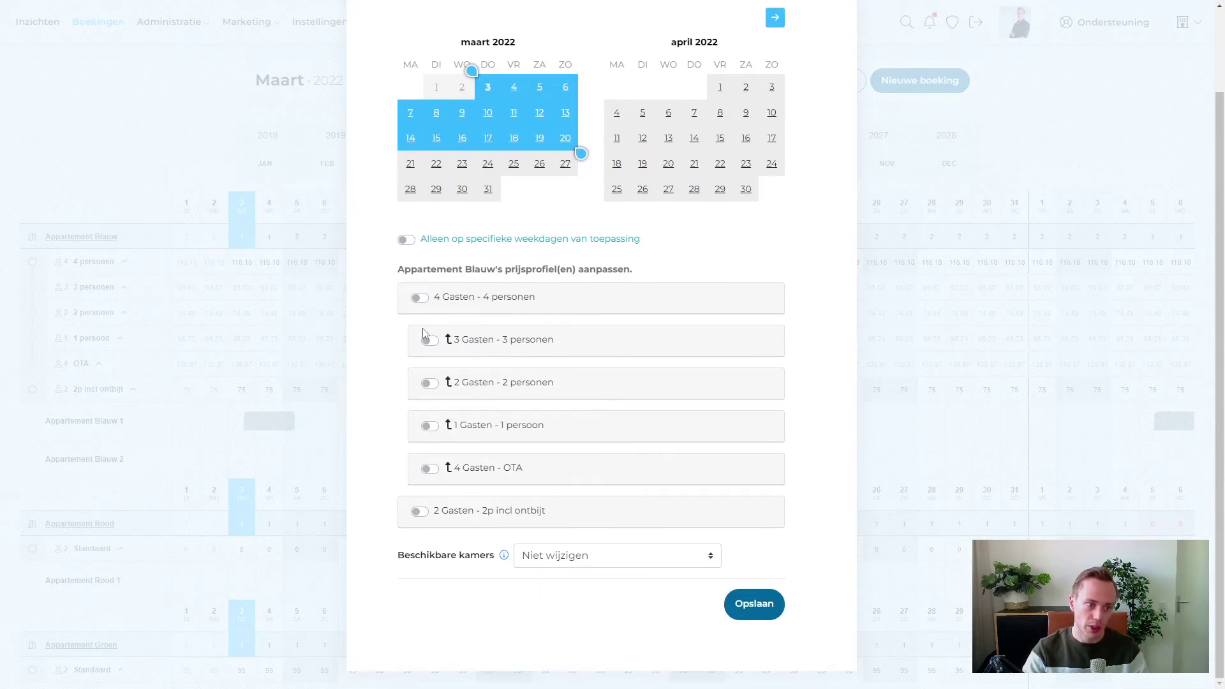
# - Enable the 4 Gasten - 4 personen price profile, set its price to be adjusted to €120, and confirm the entry
pyautogui.click(420, 304)
pyautogui.click(670, 420)
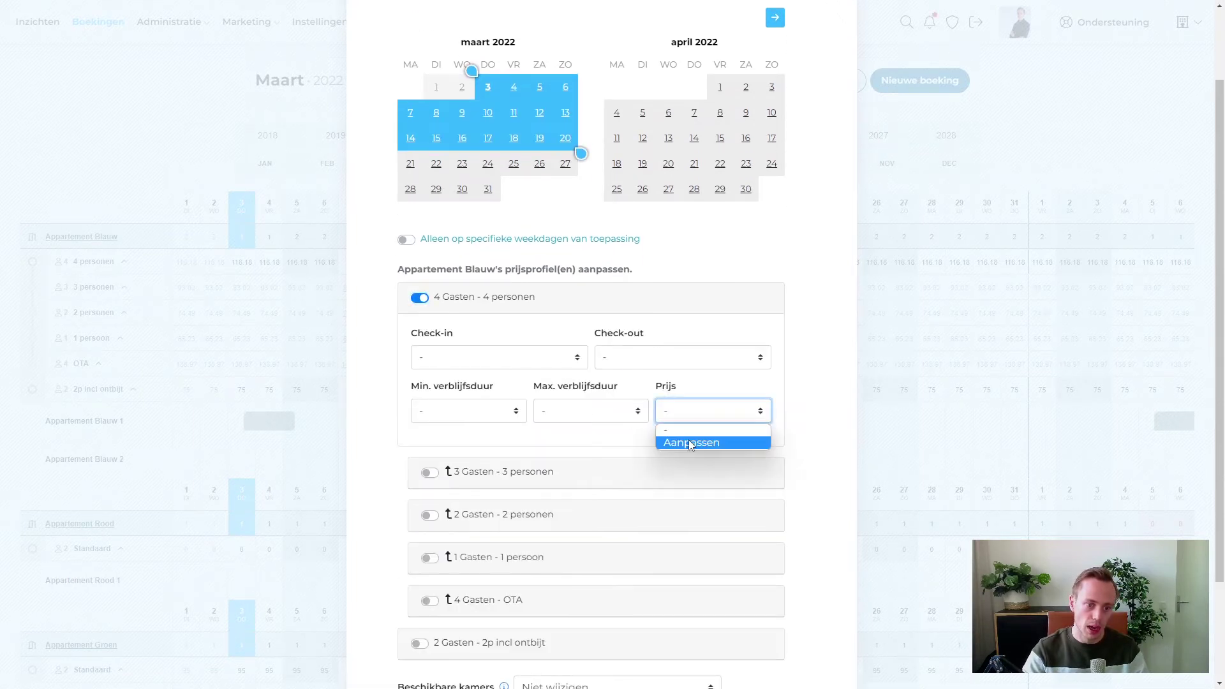
pyautogui.click(688, 439)
pyautogui.click(578, 453)
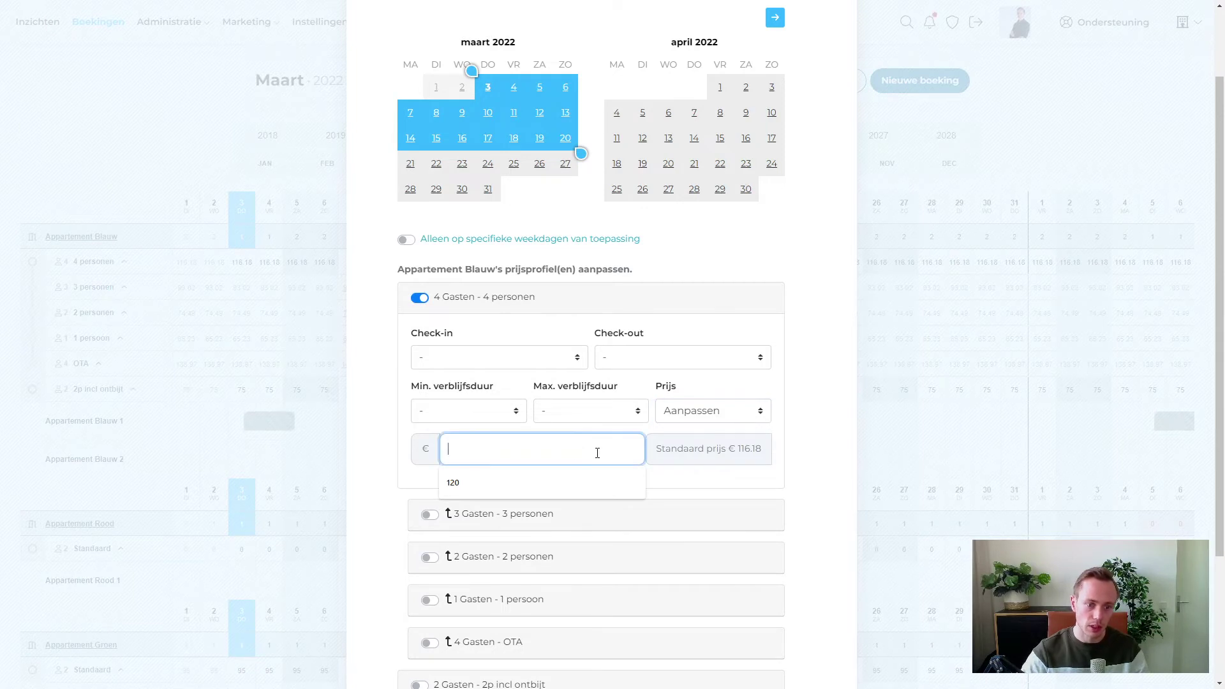
pyautogui.write('120')
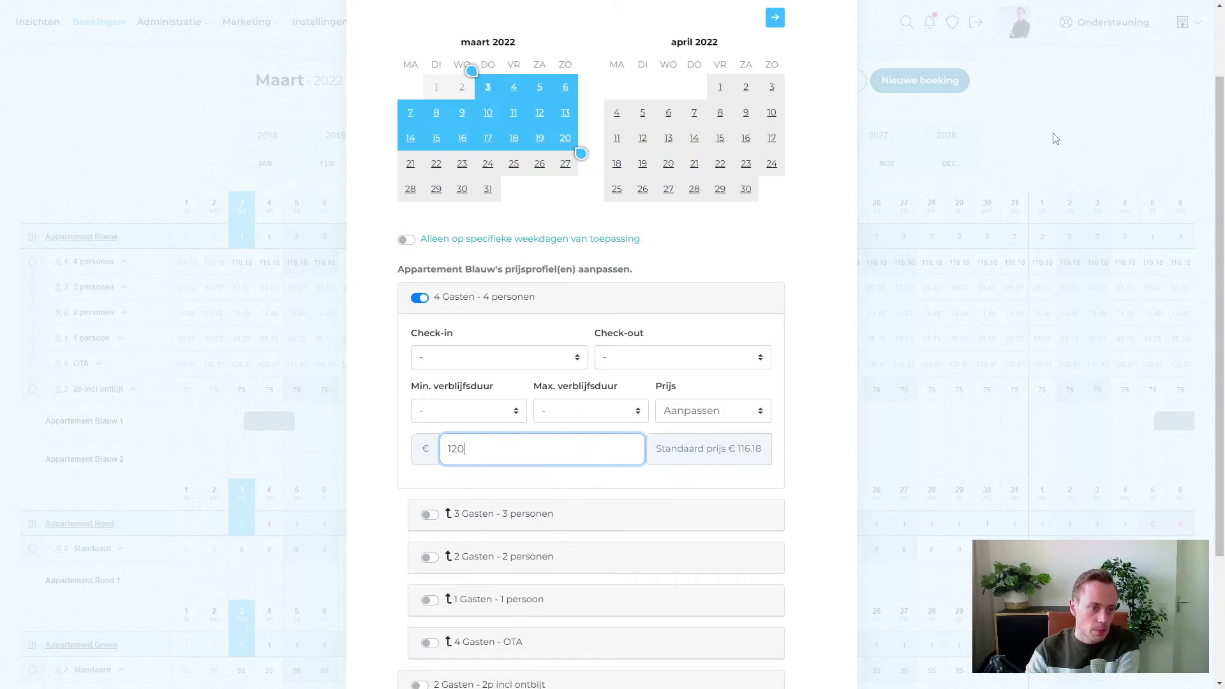
pyautogui.press('Return')
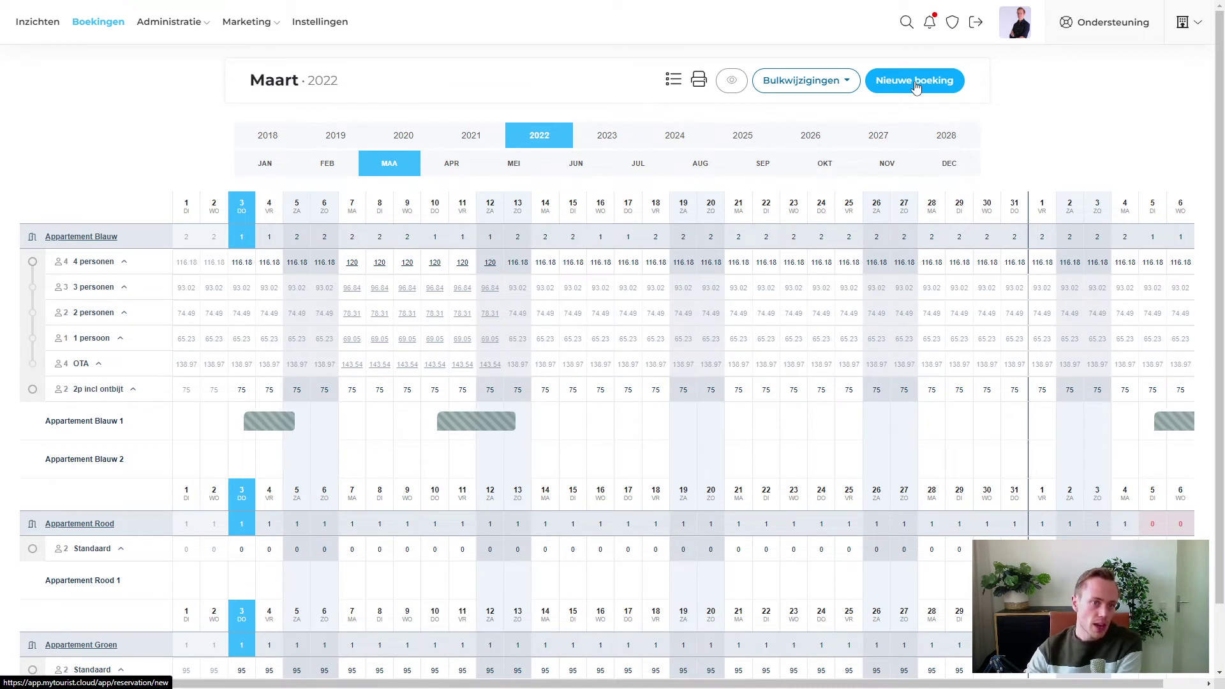
# - Visit the new booking option and the primary details settings, and return to the March 2022 calendar to inspect its reservations
pyautogui.click(916, 83)
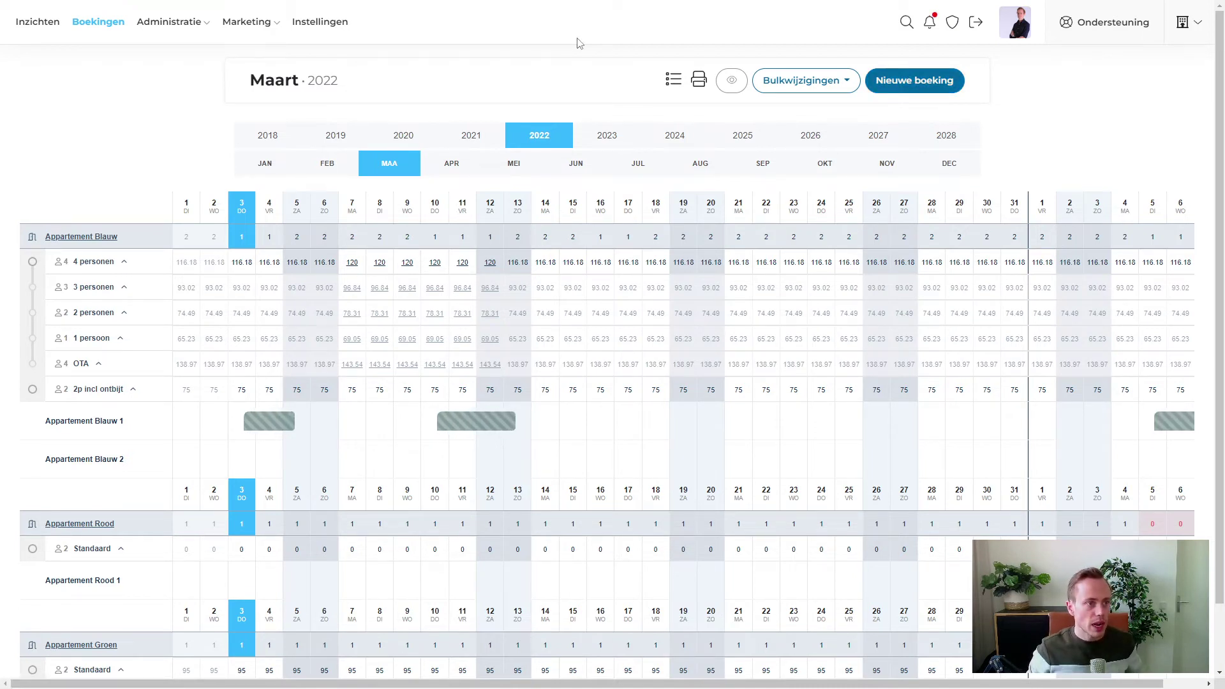
pyautogui.click(339, 28)
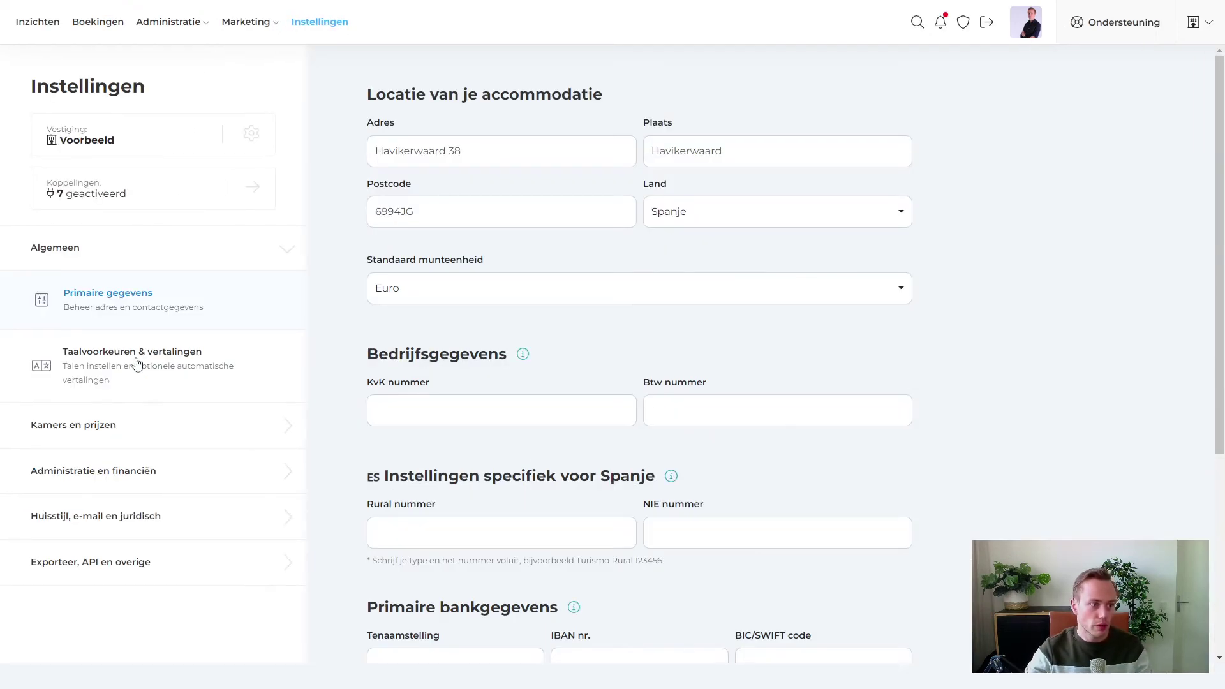
pyautogui.click(88, 28)
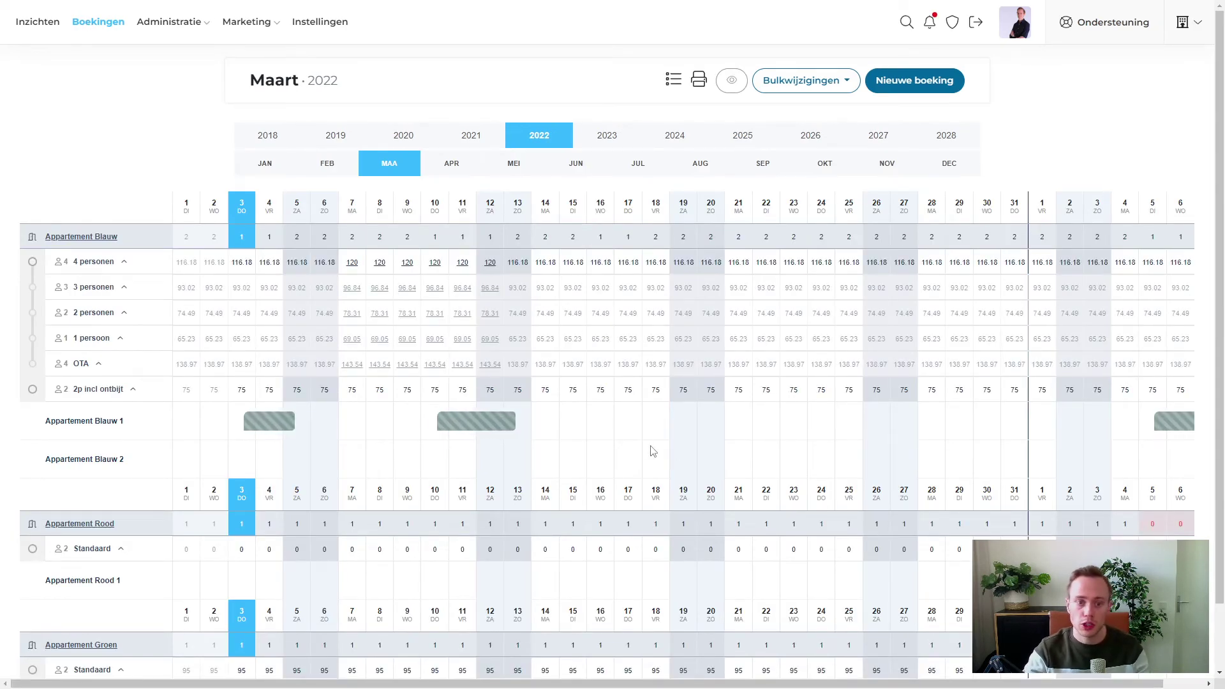
pyautogui.scroll(-1, 823, 426)
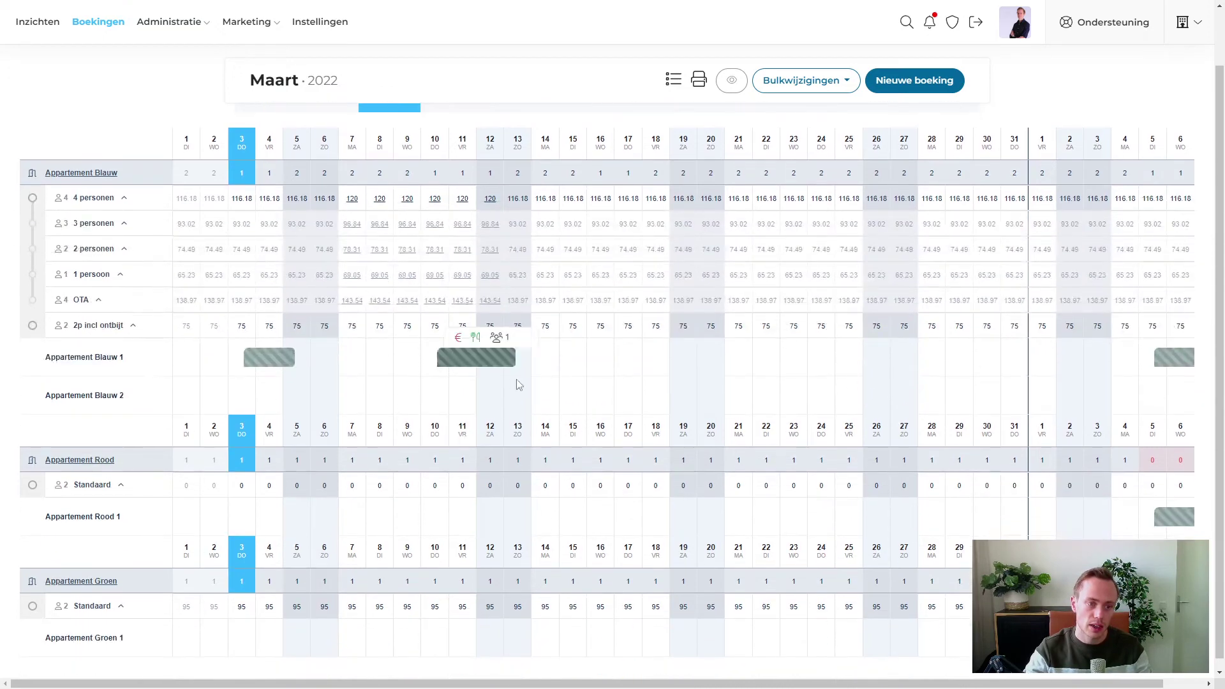
pyautogui.scroll(1, 753, 315)
pyautogui.moveTo(753, 315)
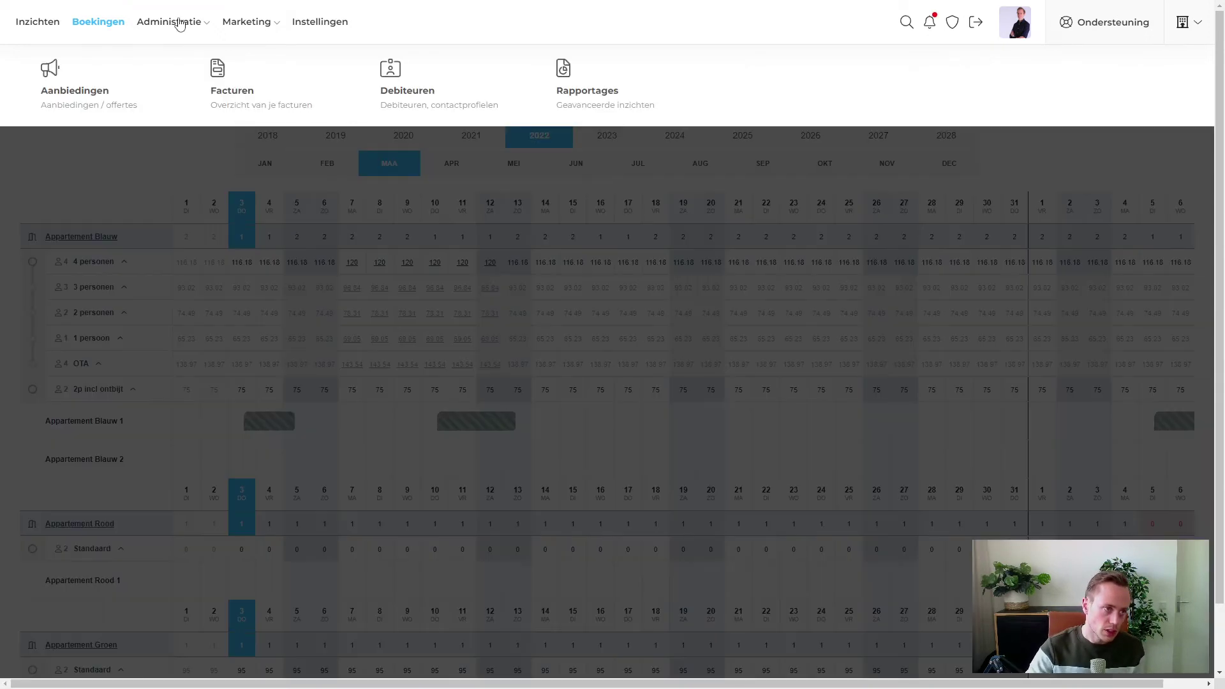
# - Open the Booking engine page and highlight the availability link meant for the accommodation's own website
pyautogui.moveTo(227, 22)
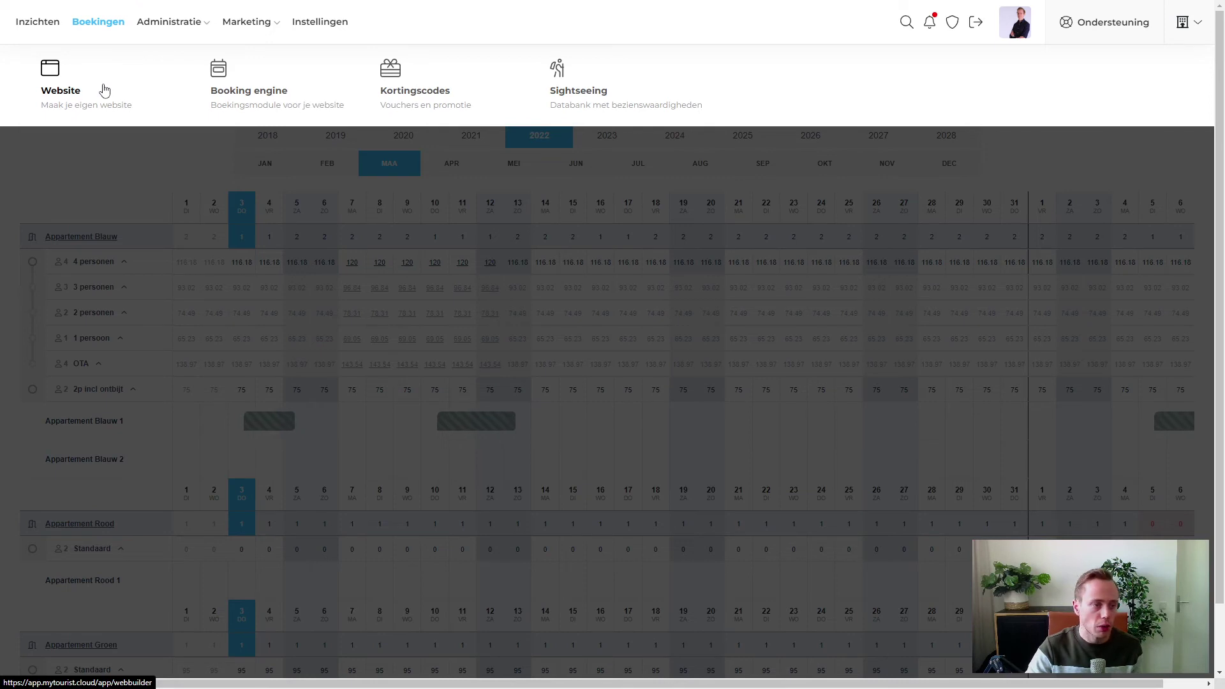
pyautogui.click(277, 83)
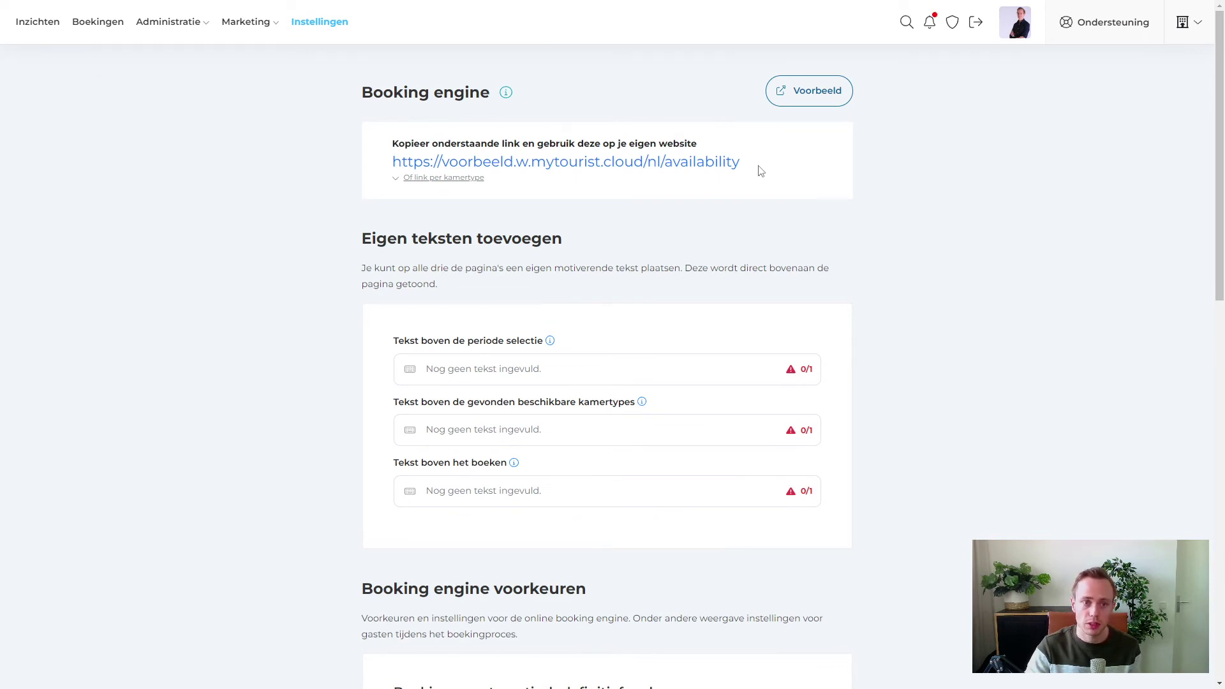
pyautogui.moveTo(755, 165); pyautogui.dragTo(392, 163)
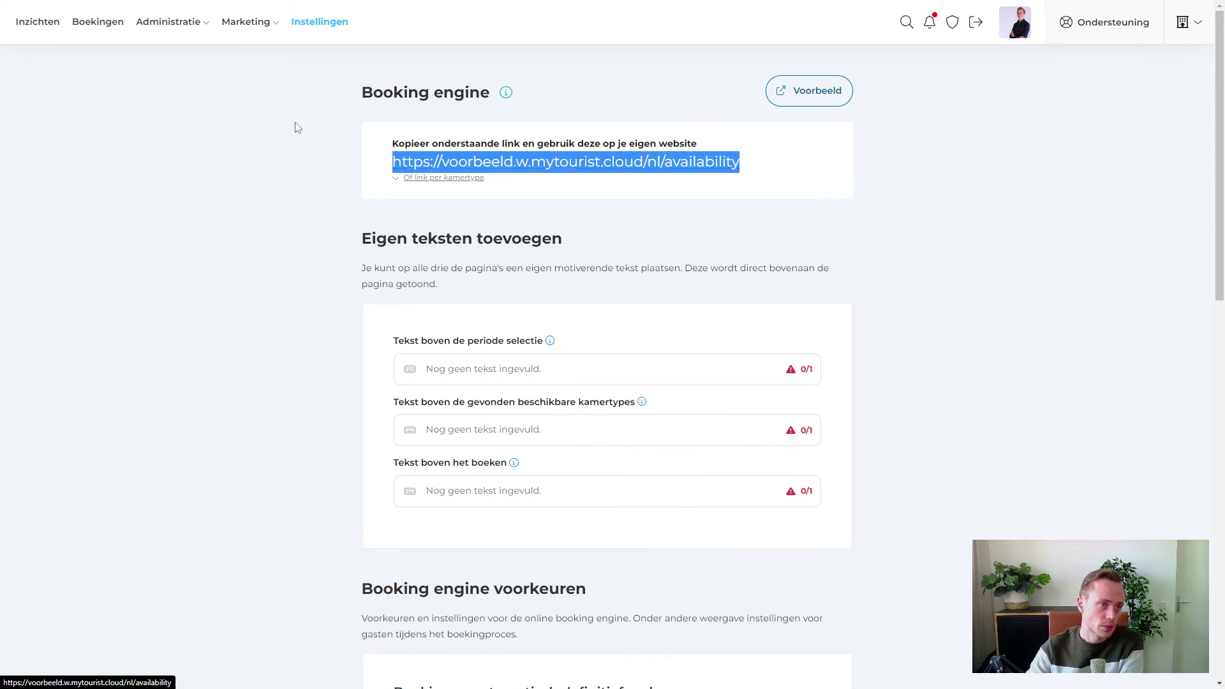
pyautogui.moveTo(244, 26)
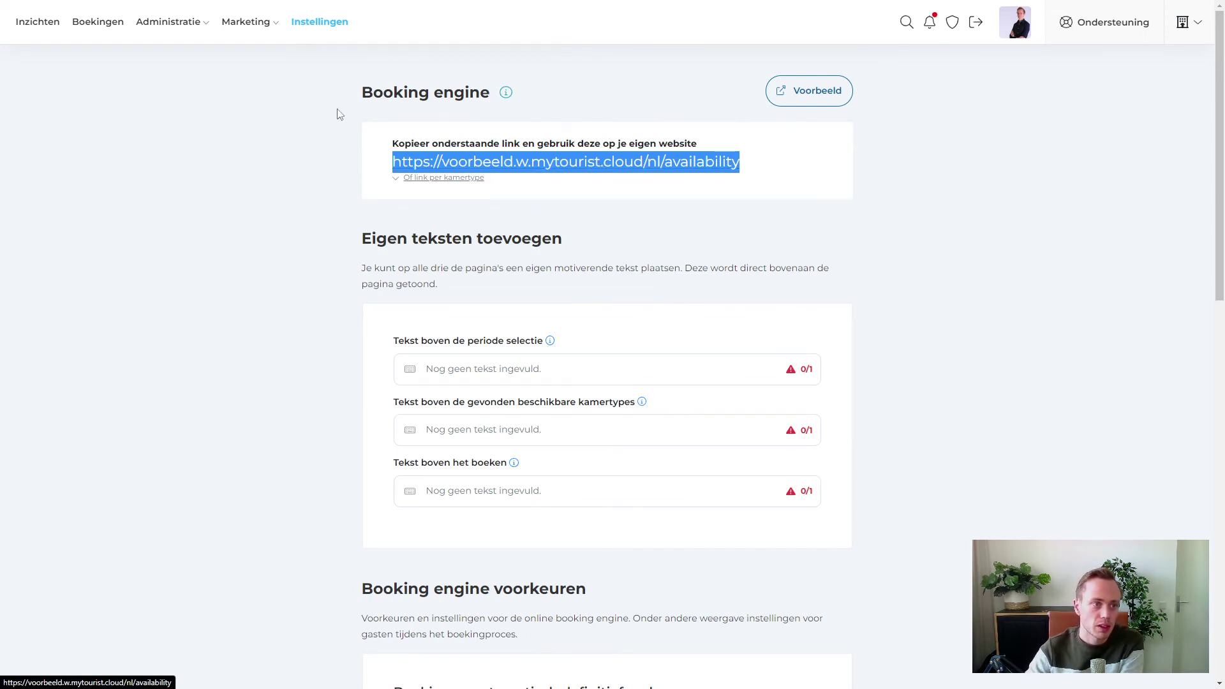
pyautogui.click(276, 125)
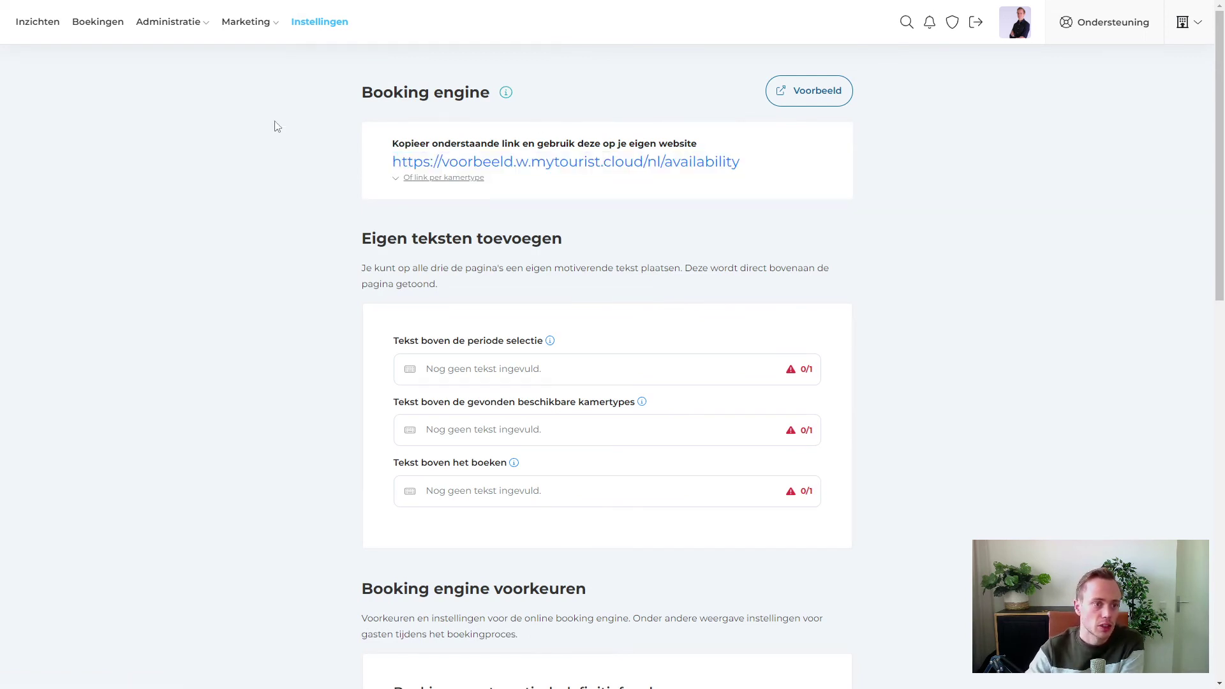
# - Open the Koppelingen overview in the settings and browse the available integrations
pyautogui.click(313, 24)
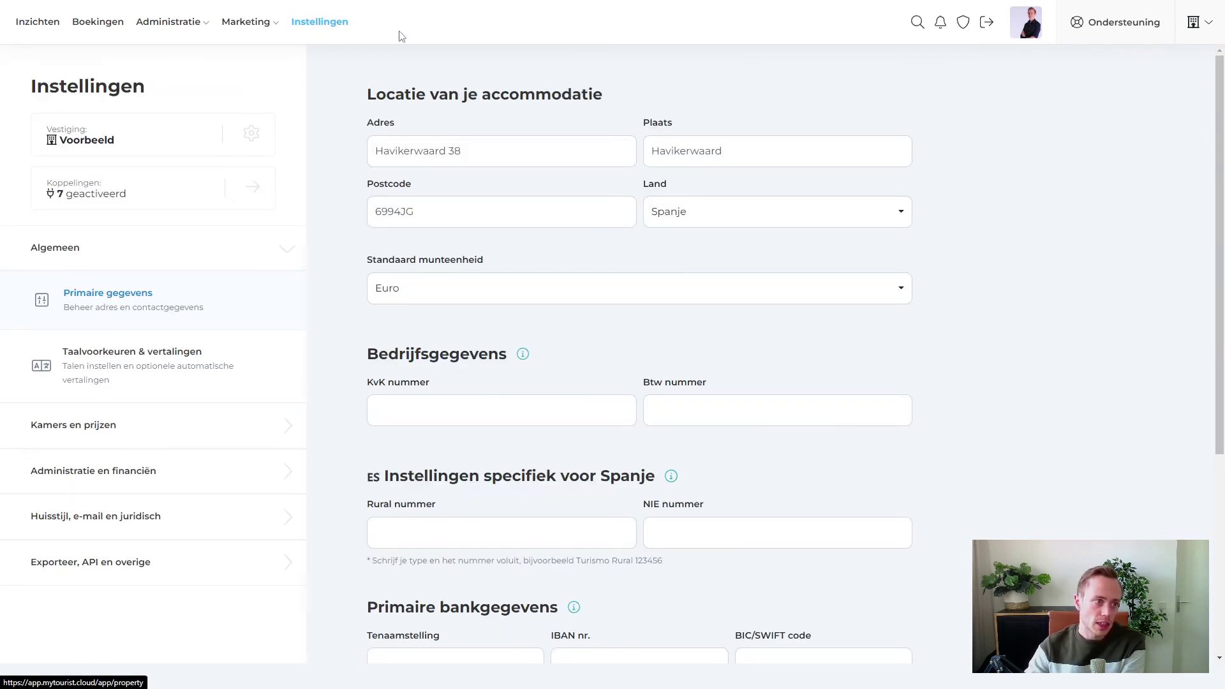
pyautogui.click(228, 185)
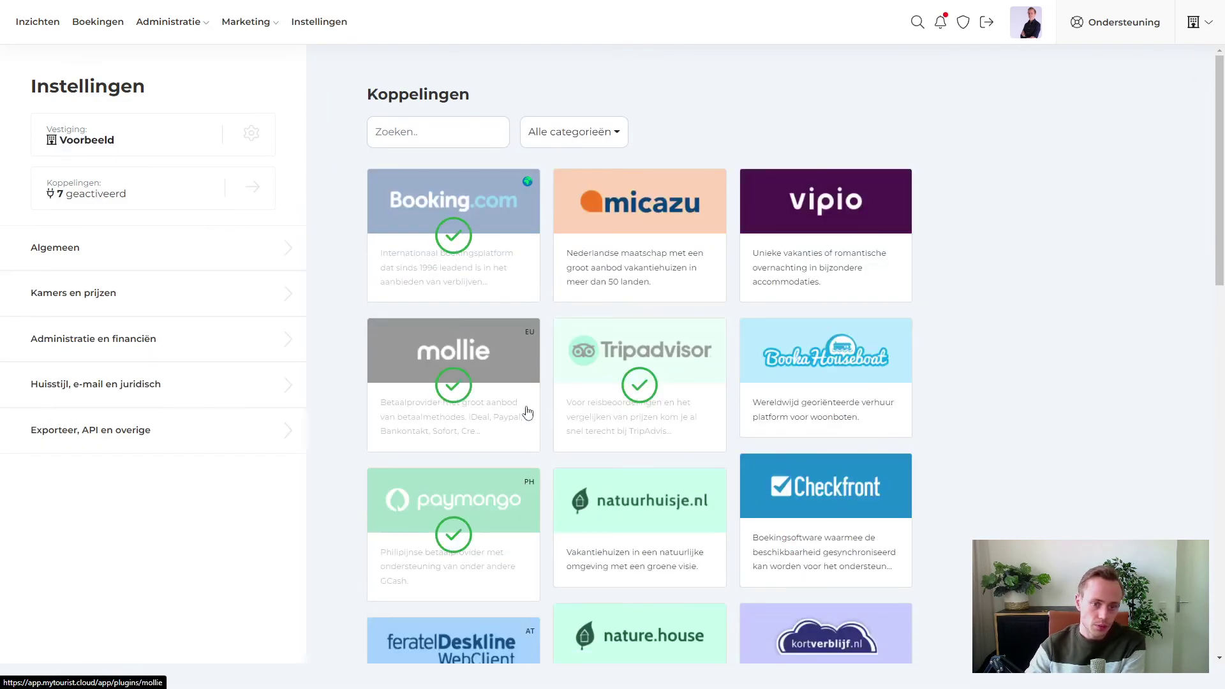
pyautogui.scroll(-10, 527, 413)
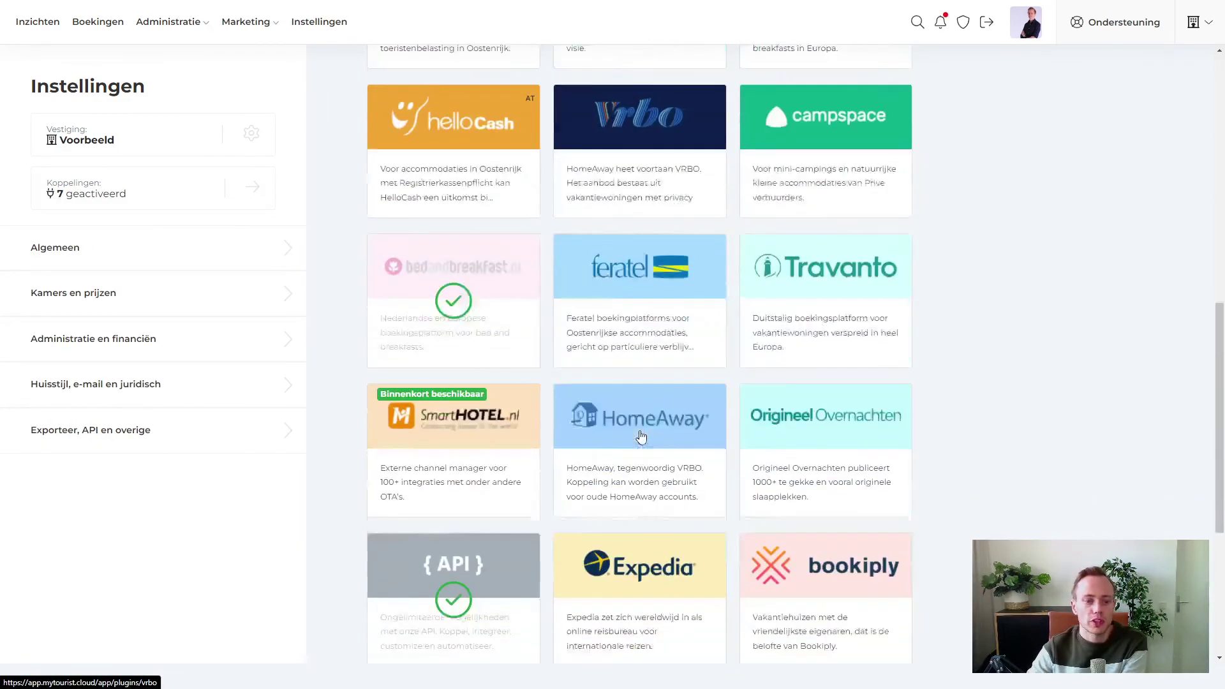
pyautogui.scroll(10, 641, 437)
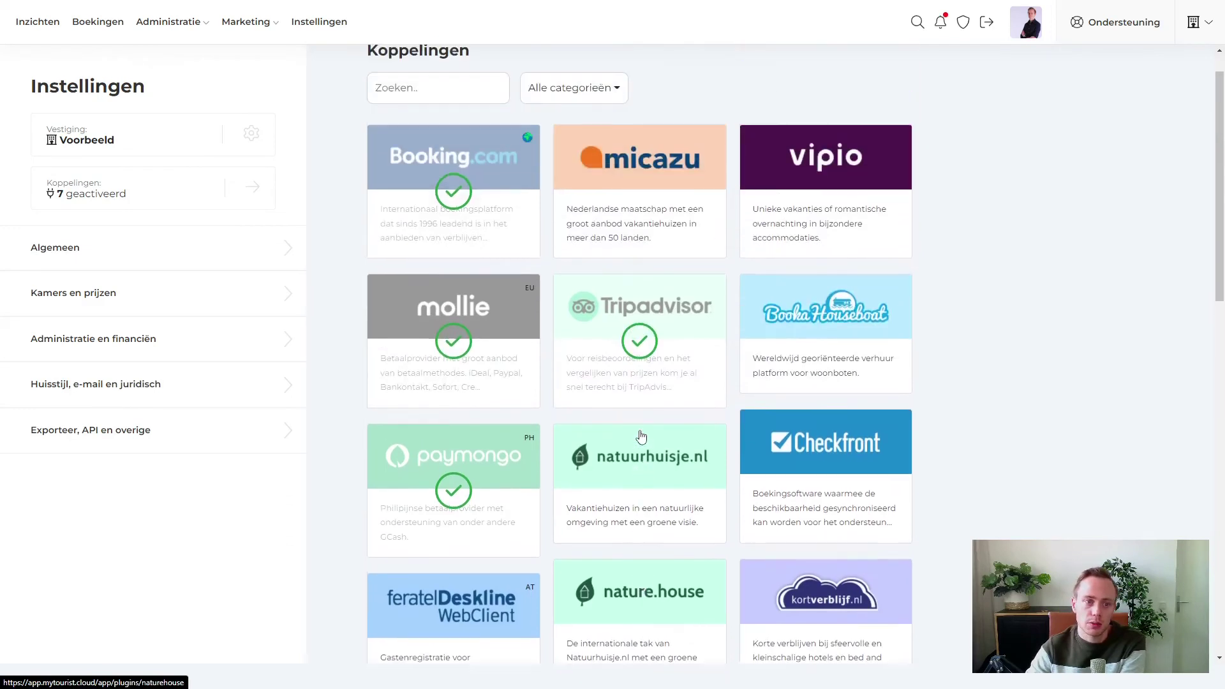